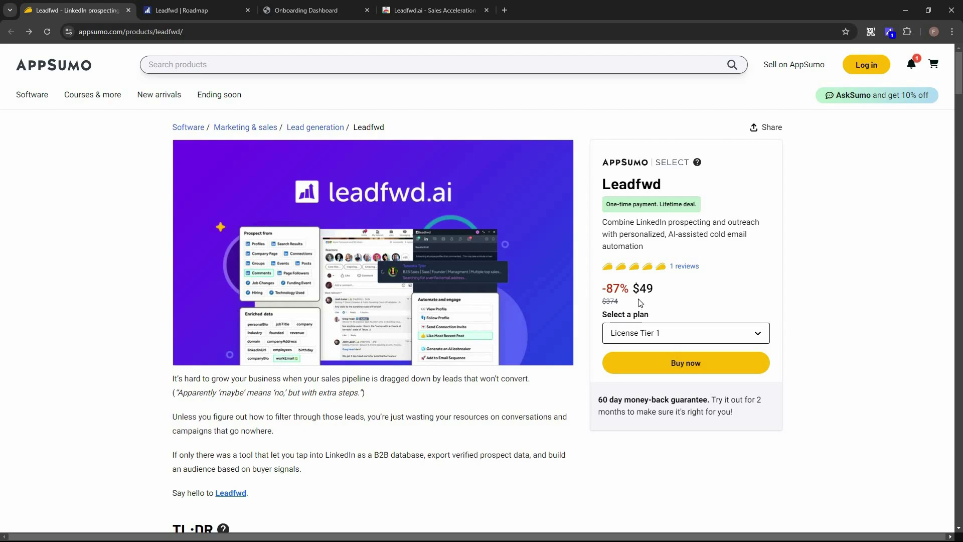
# Examine the Leadfwd deal's Plans & features section, including the features in all plans and the License Tier 3 user allowance
pyautogui.scroll(-4, 276, 447)
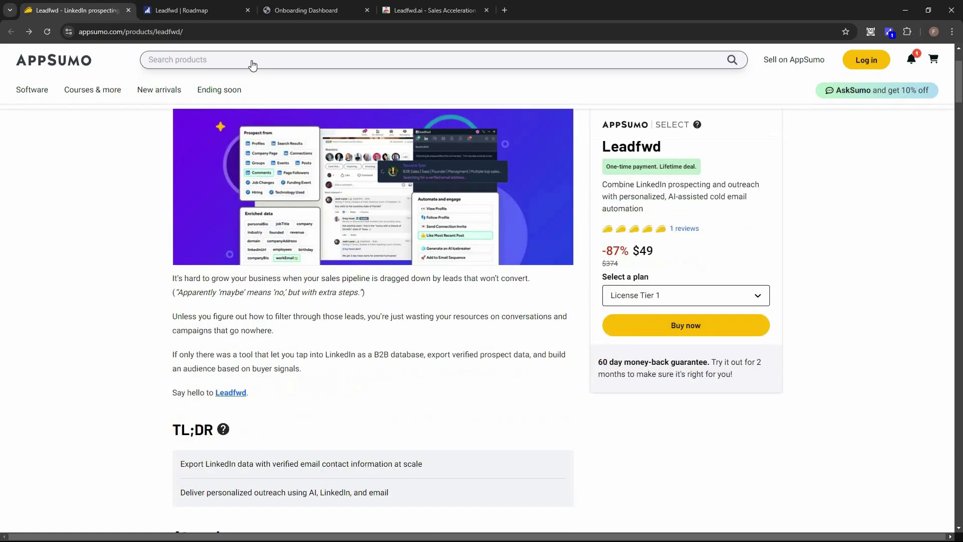
pyautogui.click(423, 459)
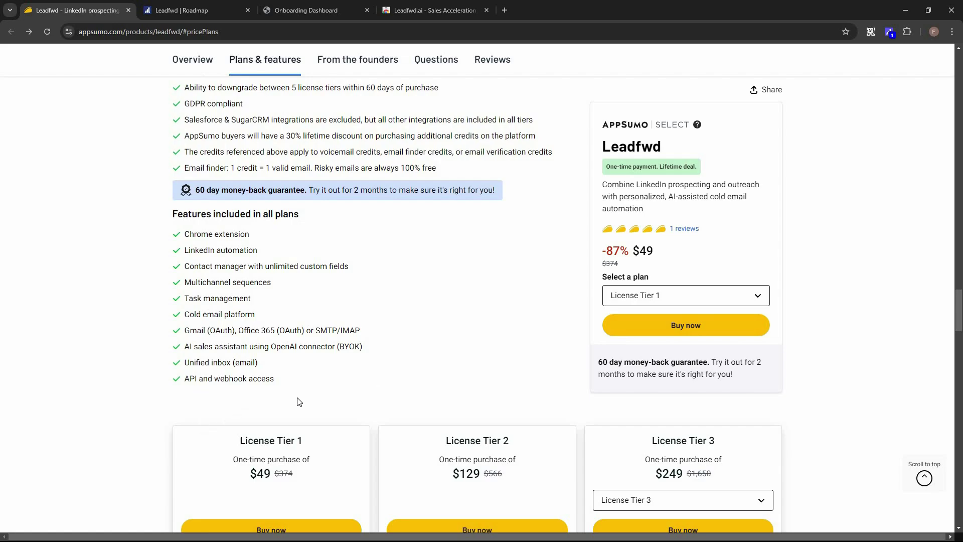
pyautogui.scroll(-4, 531, 480)
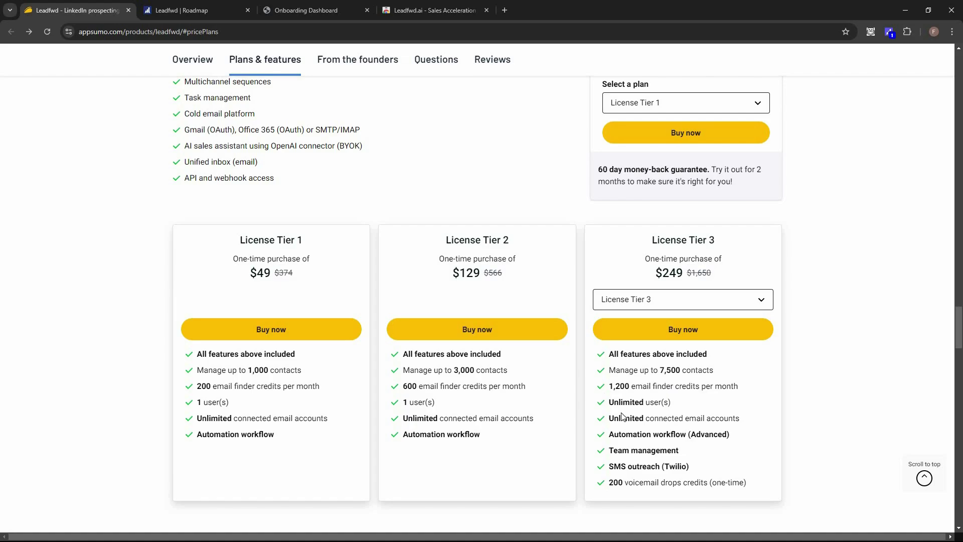
pyautogui.moveTo(608, 402); pyautogui.dragTo(681, 405)
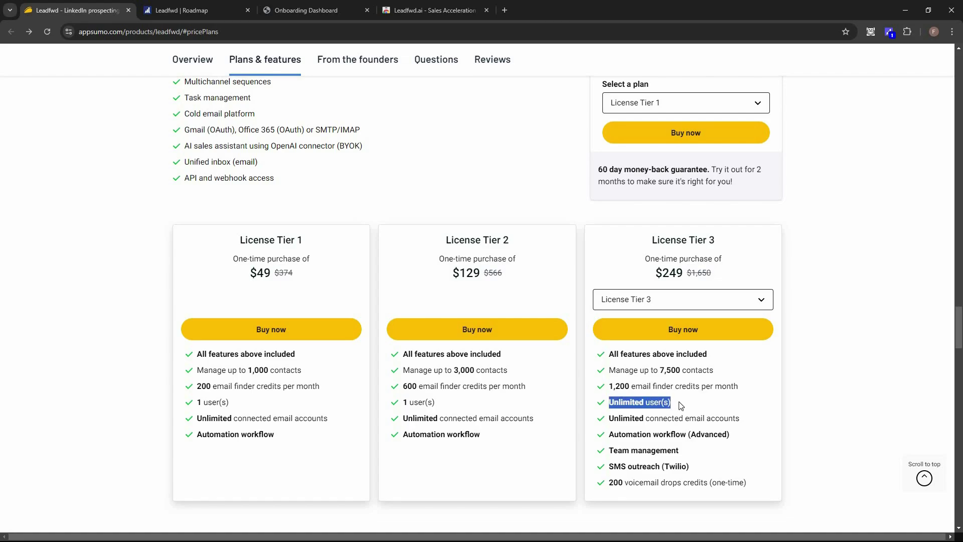
pyautogui.click(661, 429)
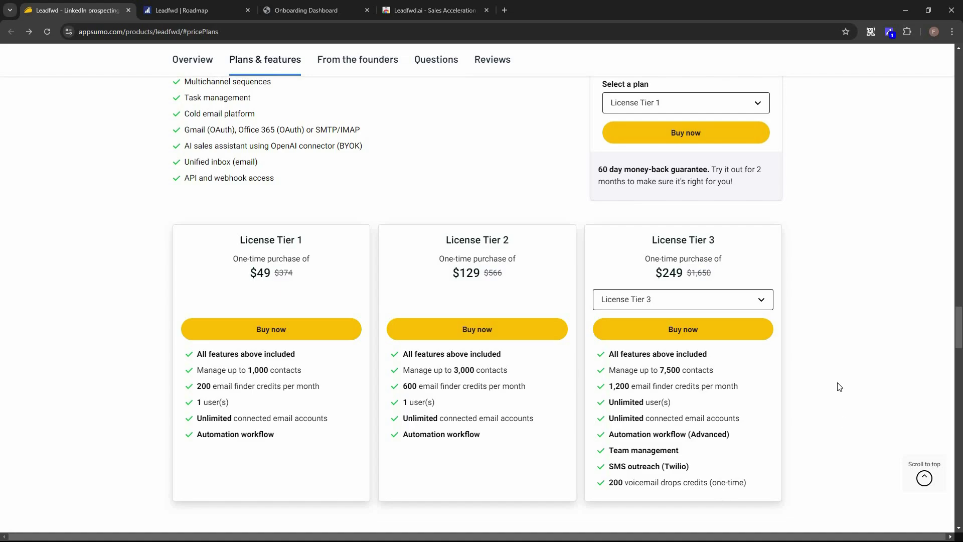
# Show License Tier 4 and License Tier 5 in the third pricing card to examine what each includes
pyautogui.click(665, 301)
pyautogui.press('Return')
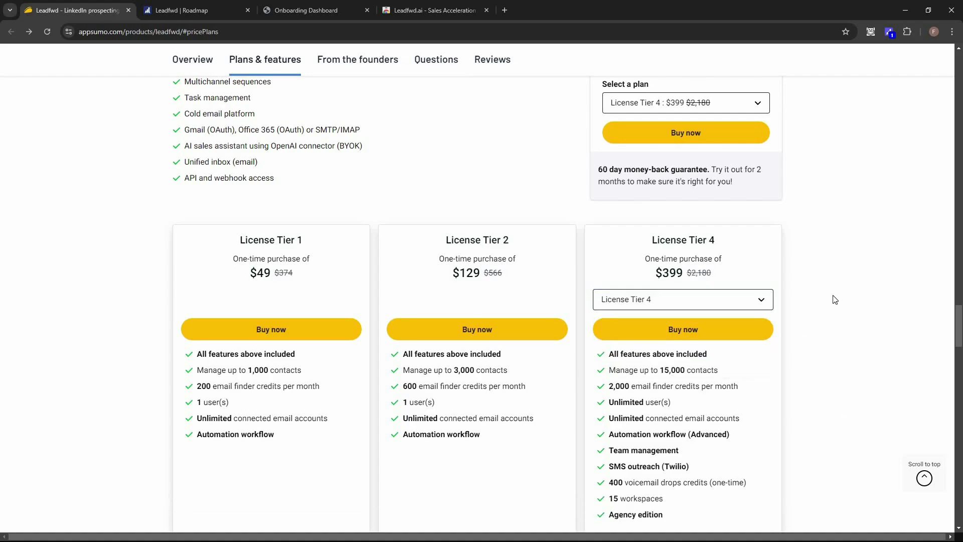
pyautogui.scroll(-1, 772, 261)
pyautogui.press('Return')
pyautogui.press('Down')
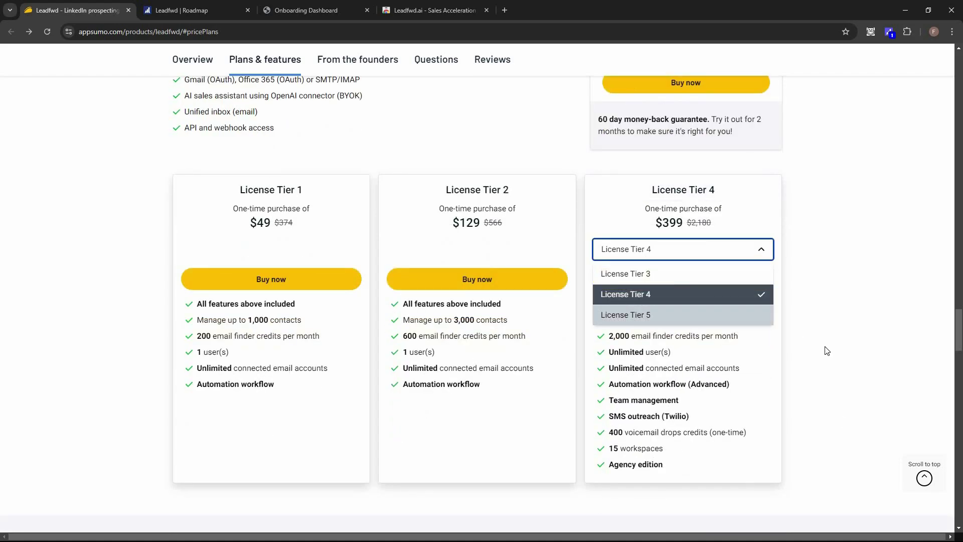
pyautogui.press('Return')
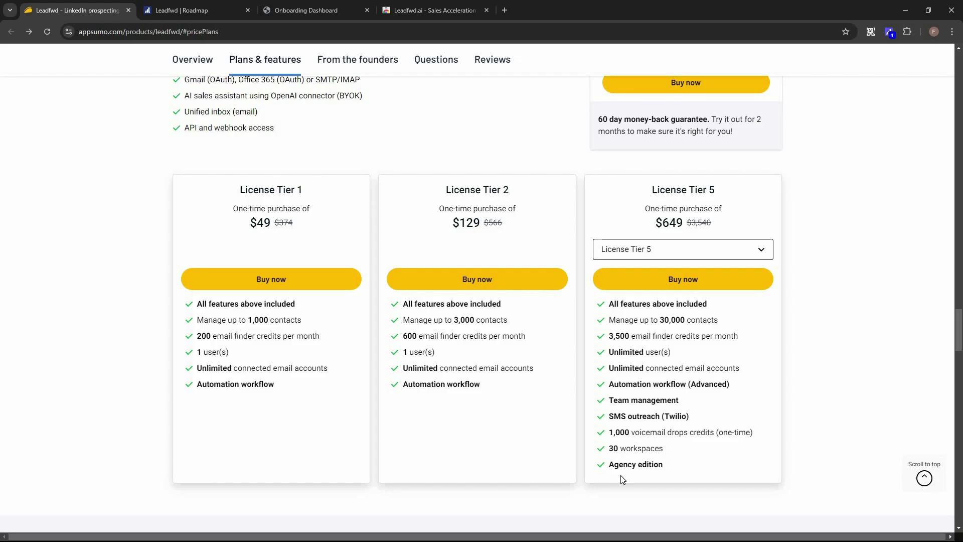
# Compare the higher plans again by cycling the third pricing card through License Tiers 4, 5 and 3, ending on License Tier 5
pyautogui.click(651, 251)
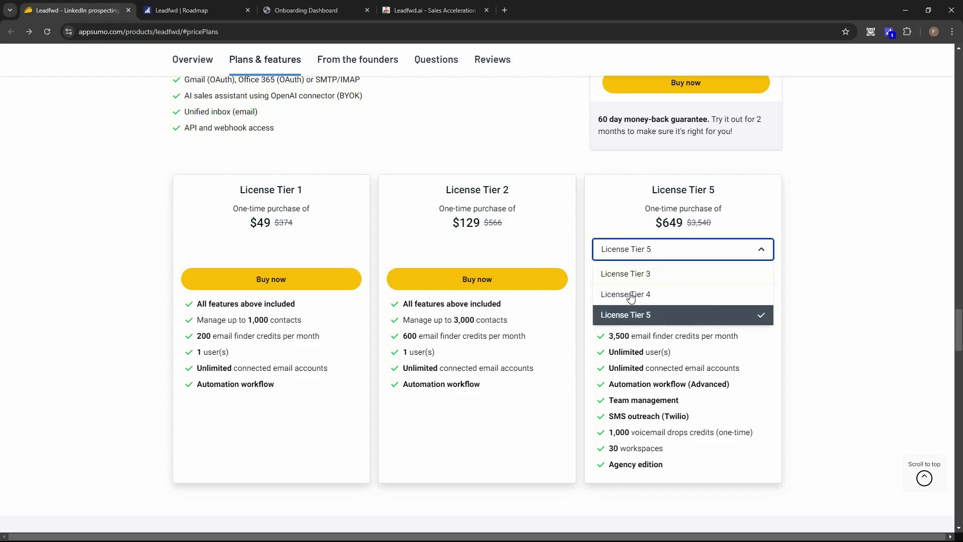
pyautogui.press('Up')
pyautogui.press('Return')
pyautogui.click(679, 251)
pyautogui.press('Down')
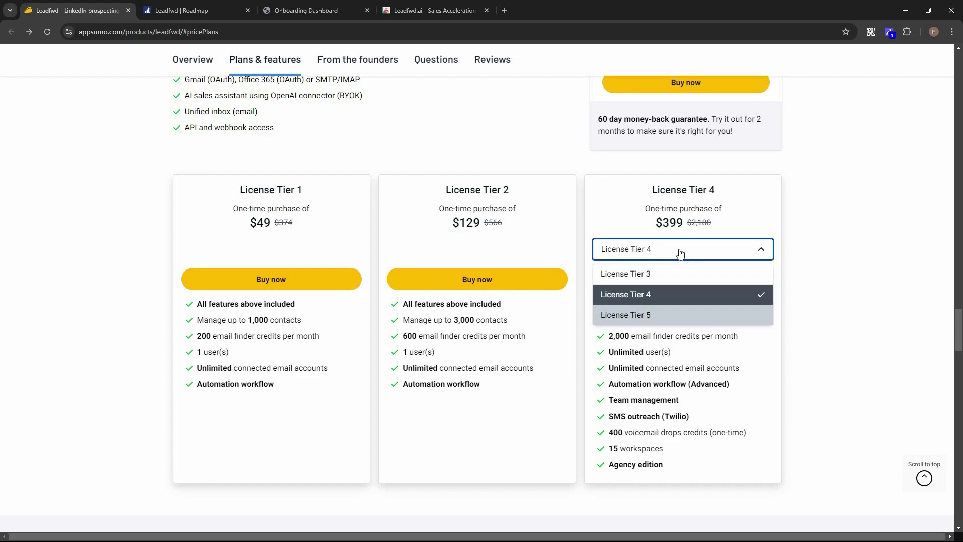
pyautogui.press('Return')
pyautogui.click(694, 254)
pyautogui.click(697, 274)
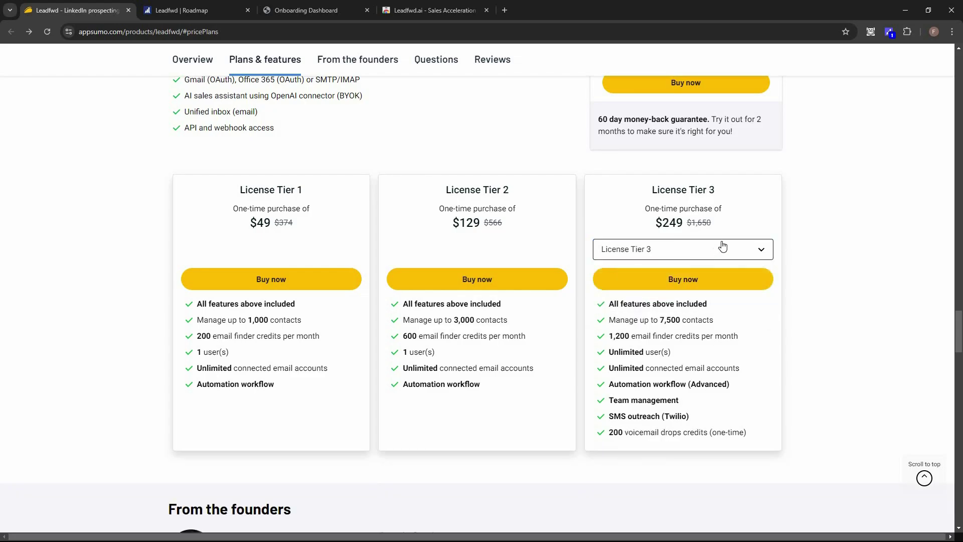
pyautogui.press('Down')
pyautogui.press('Down')
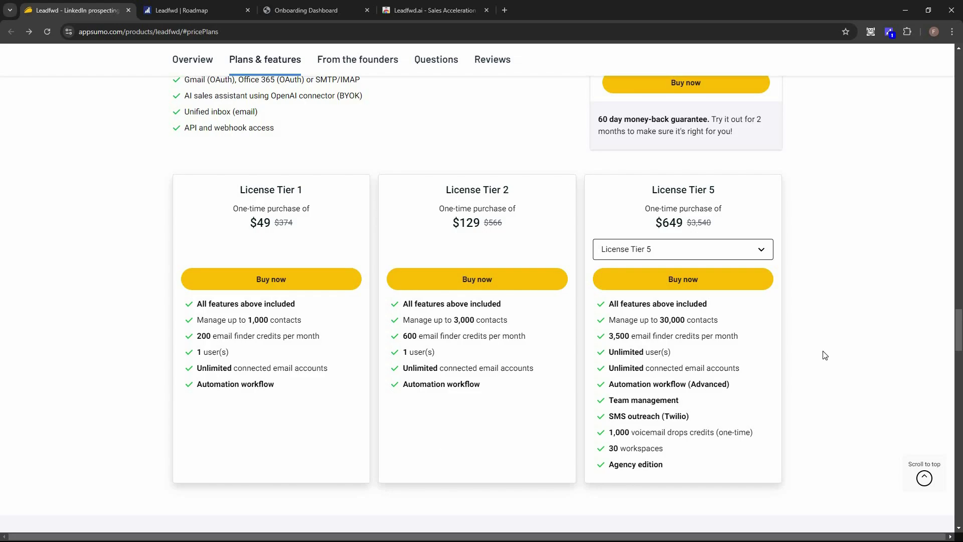
# Read through the Planning and Launched columns of the Leadfwd roadmap and close the roadmap page
pyautogui.hotkey('ctrl', 'Tab')
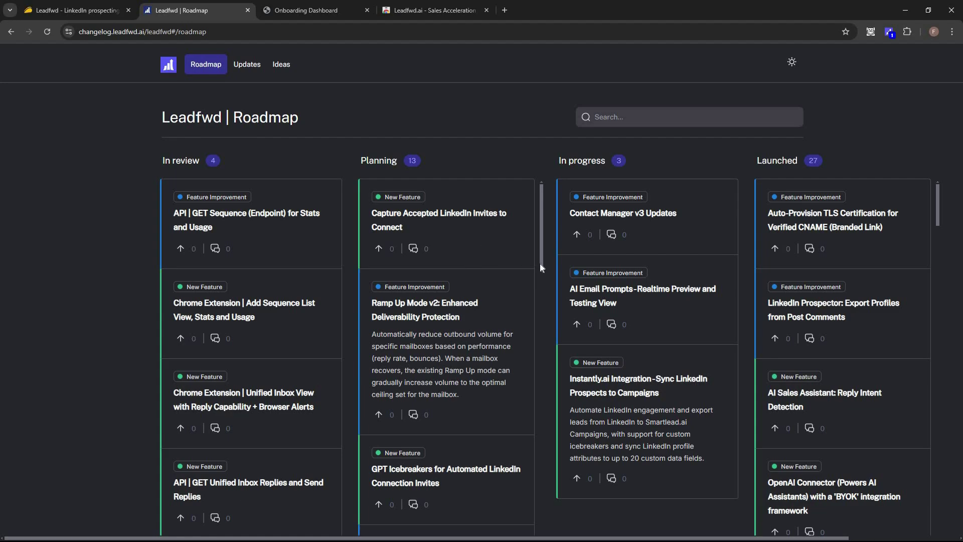
pyautogui.scroll(-2, 533, 306)
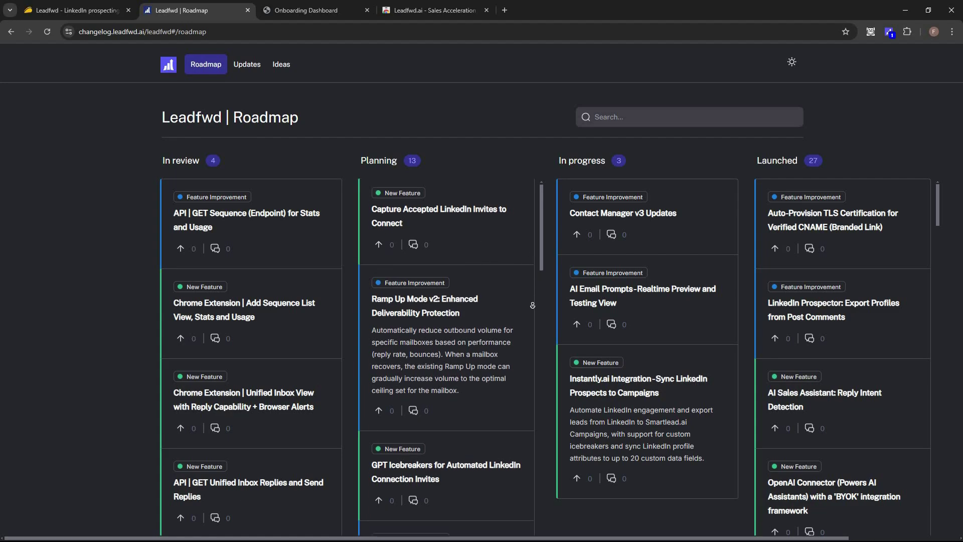
pyautogui.scroll(-10, 533, 307)
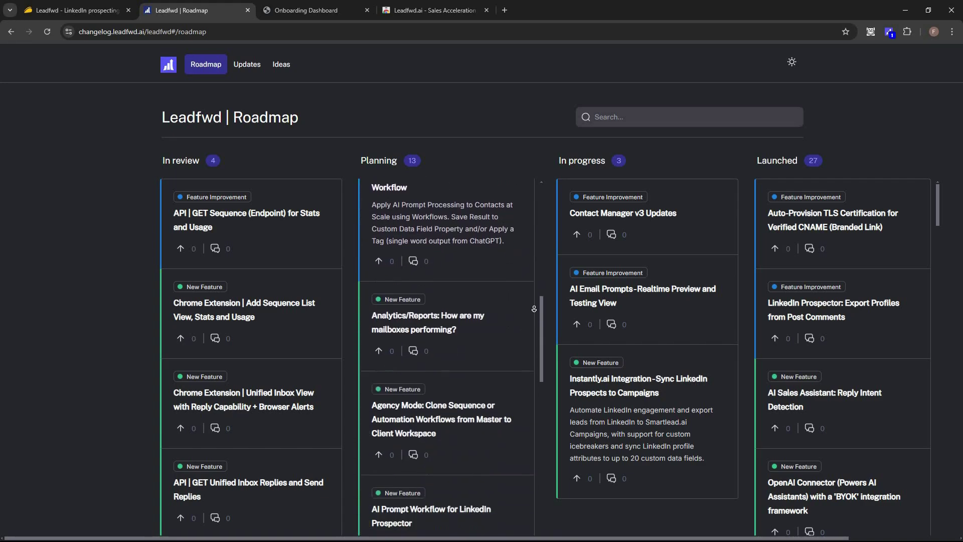
pyautogui.scroll(-10, 534, 309)
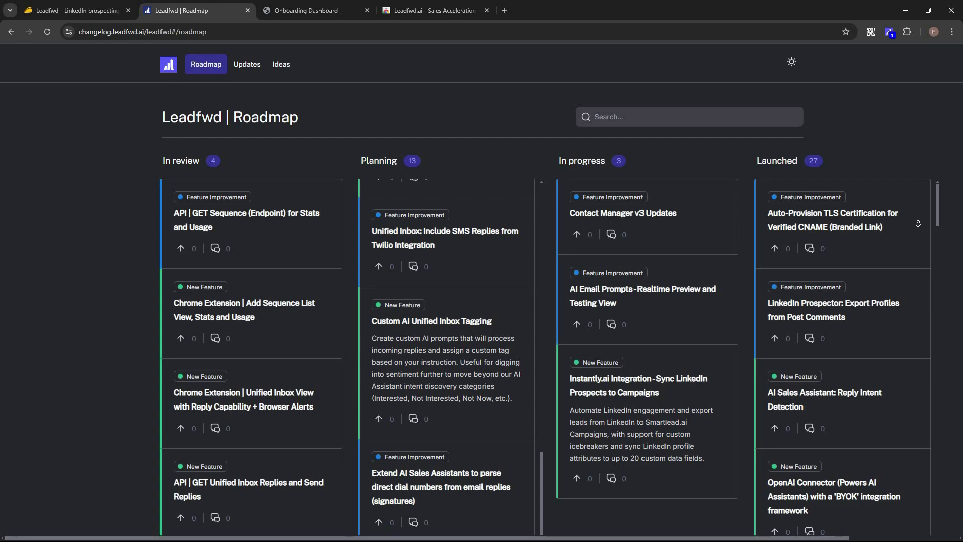
pyautogui.middleClick(917, 236)
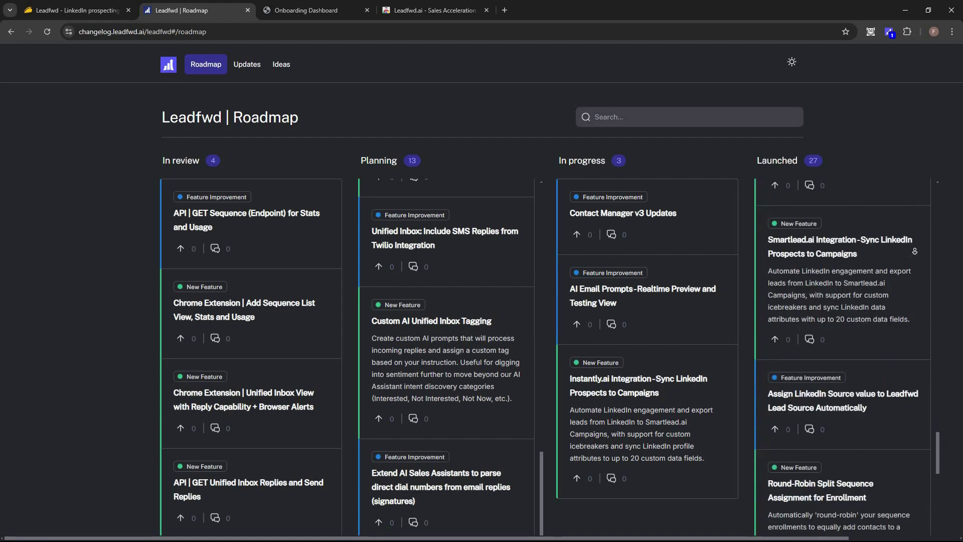
pyautogui.hotkey('ctrl', 'w')
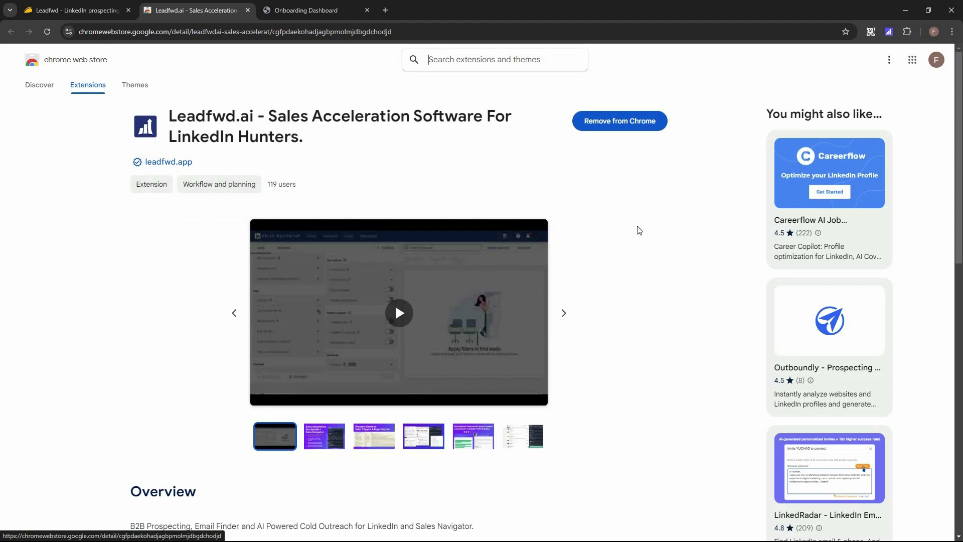
# Review the Basics, Find prospects and Manage your data sections of the Leadfwd onboarding dashboard
pyautogui.click(907, 32)
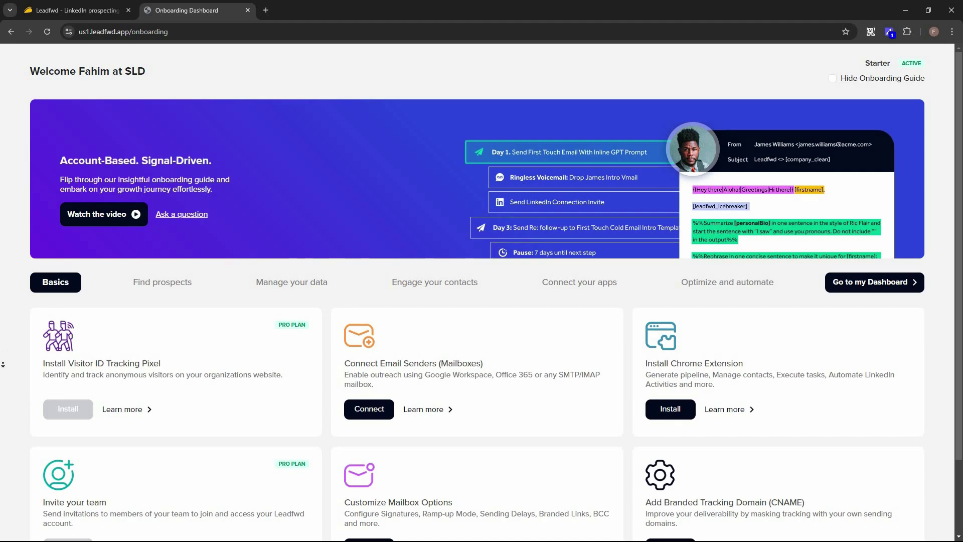
pyautogui.scroll(-2, 2, 365)
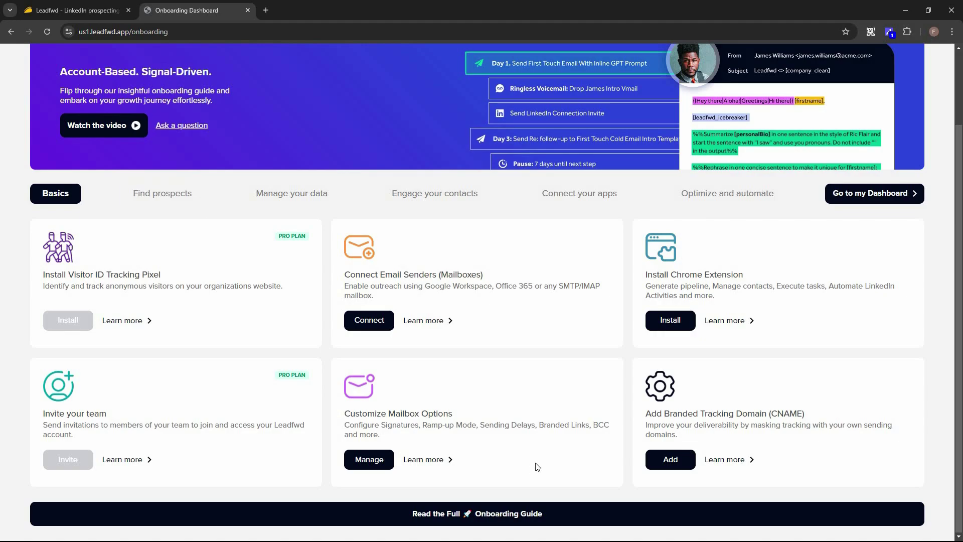
pyautogui.click(155, 200)
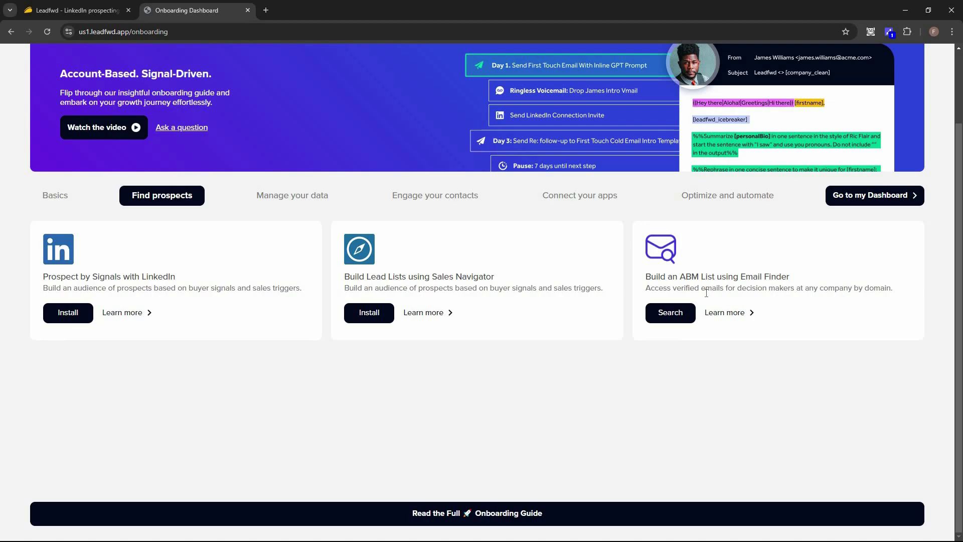
pyautogui.click(285, 200)
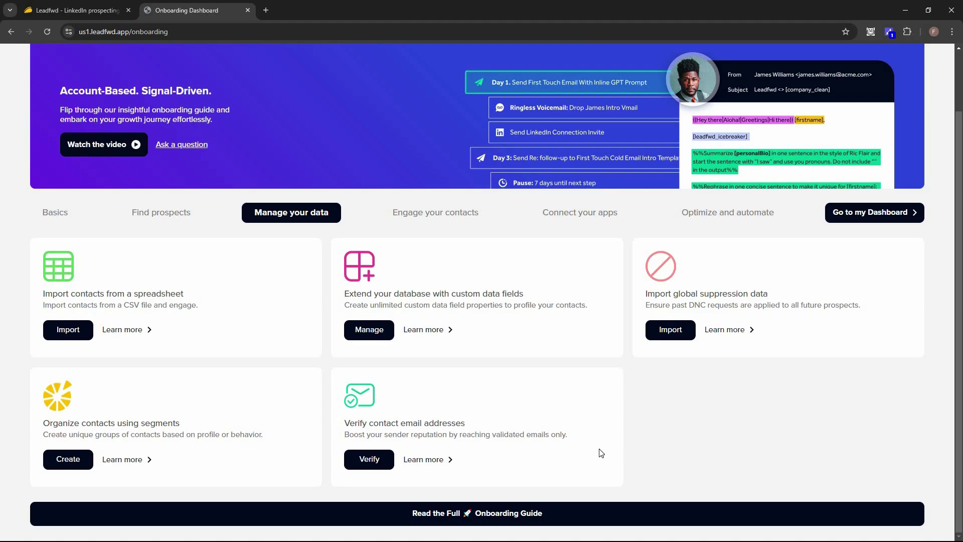
# Review the onboarding guide's Engage your contacts and Connect your apps sections
pyautogui.click(434, 213)
pyautogui.scroll(1, 561, 479)
pyautogui.scroll(-3, 562, 479)
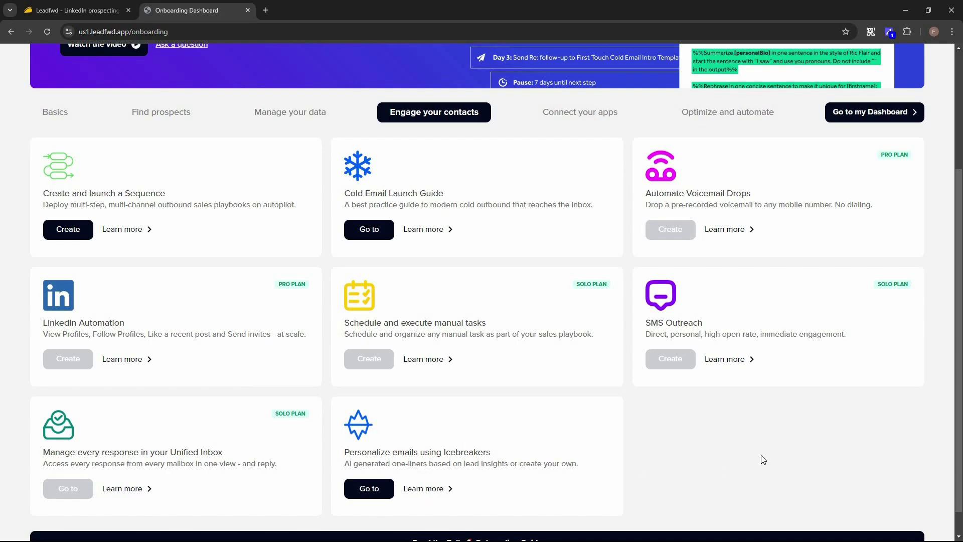
pyautogui.click(579, 119)
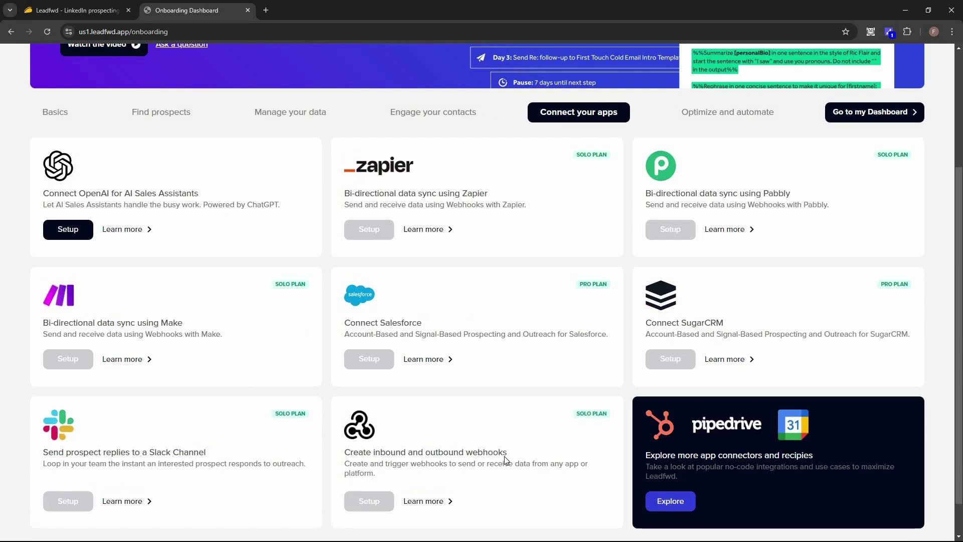
pyautogui.scroll(-1, 507, 458)
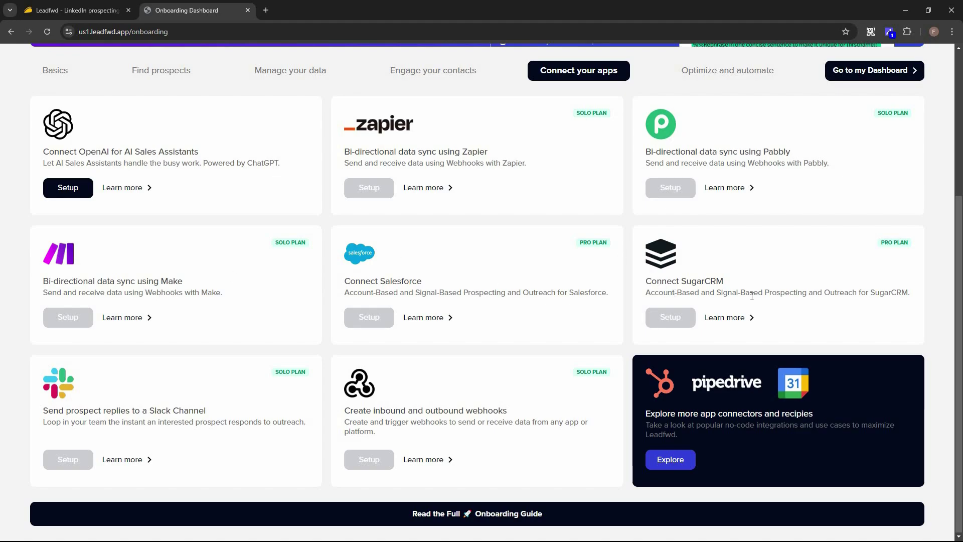
# Review all the feature cards in the onboarding guide's Optimize and automate section
pyautogui.scroll(2, 752, 296)
pyautogui.click(702, 171)
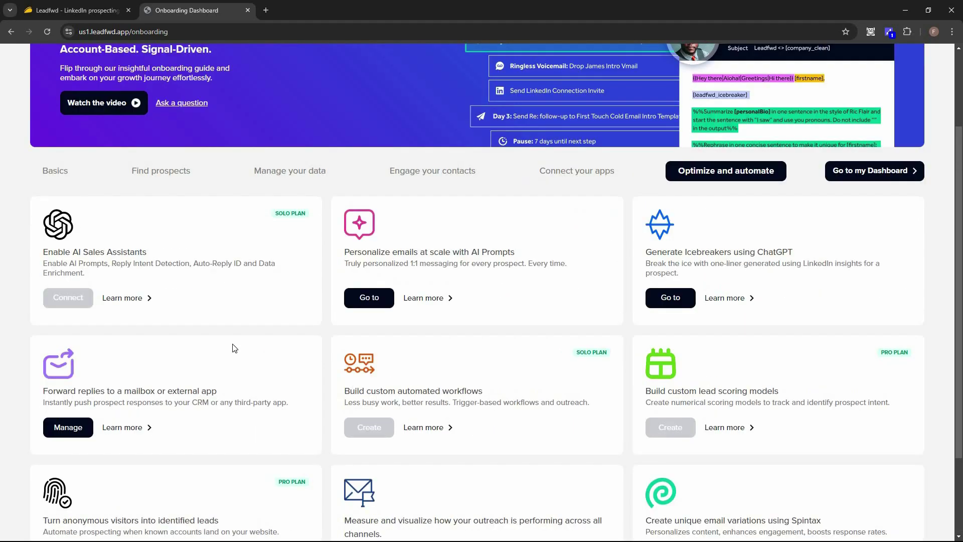
pyautogui.scroll(-1, 776, 455)
pyautogui.scroll(-1, 780, 466)
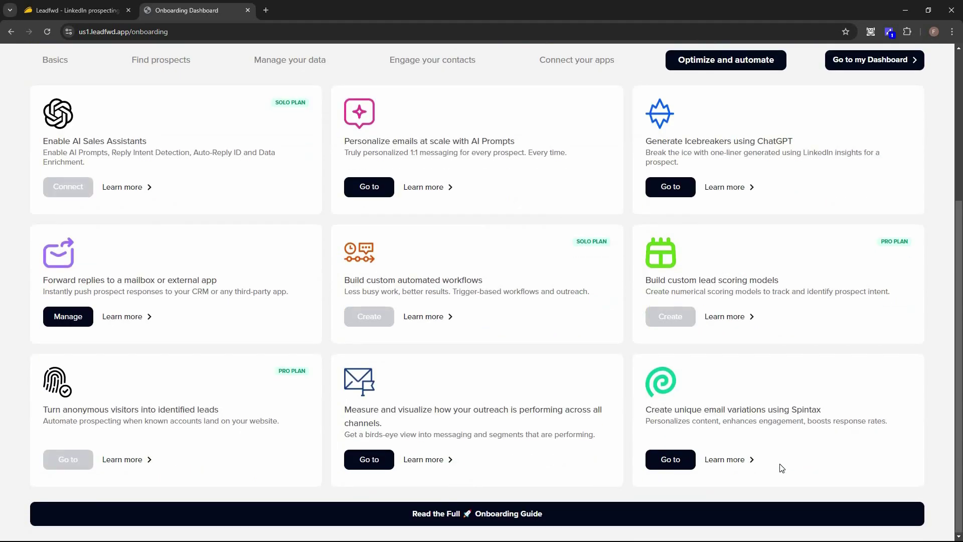
pyautogui.scroll(5, 779, 467)
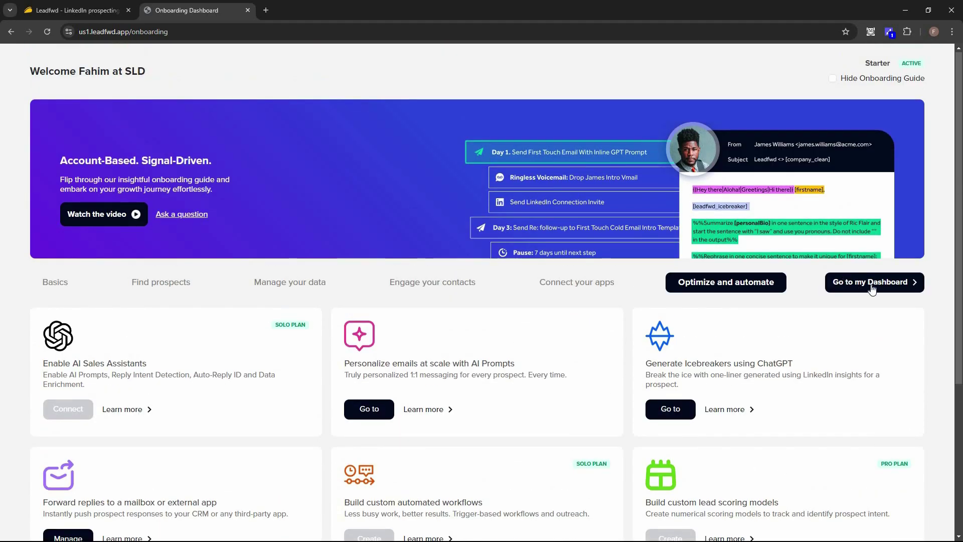
# Go to the main Leadfwd dashboard and look through the Engage, Accounts & Contacts and Insights options
pyautogui.click(878, 290)
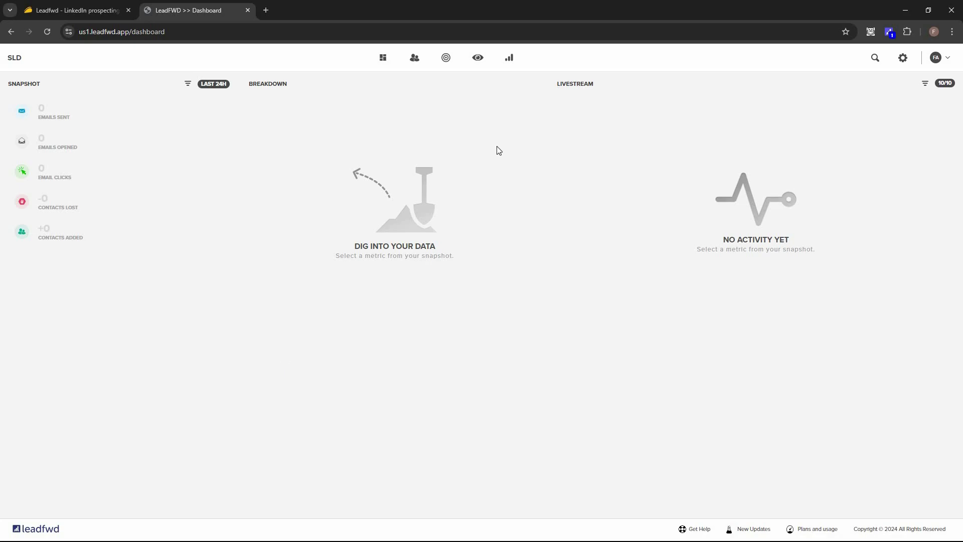
pyautogui.click(446, 59)
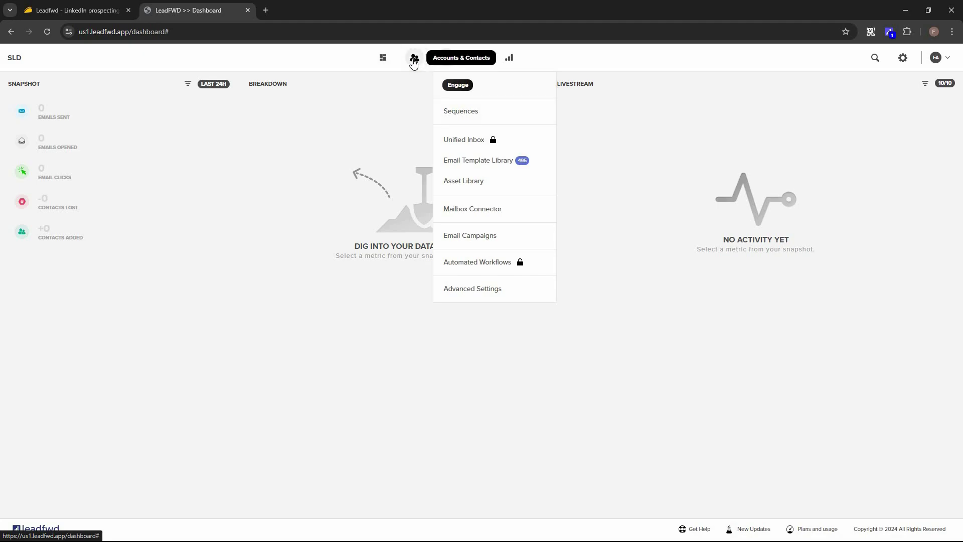
pyautogui.click(414, 60)
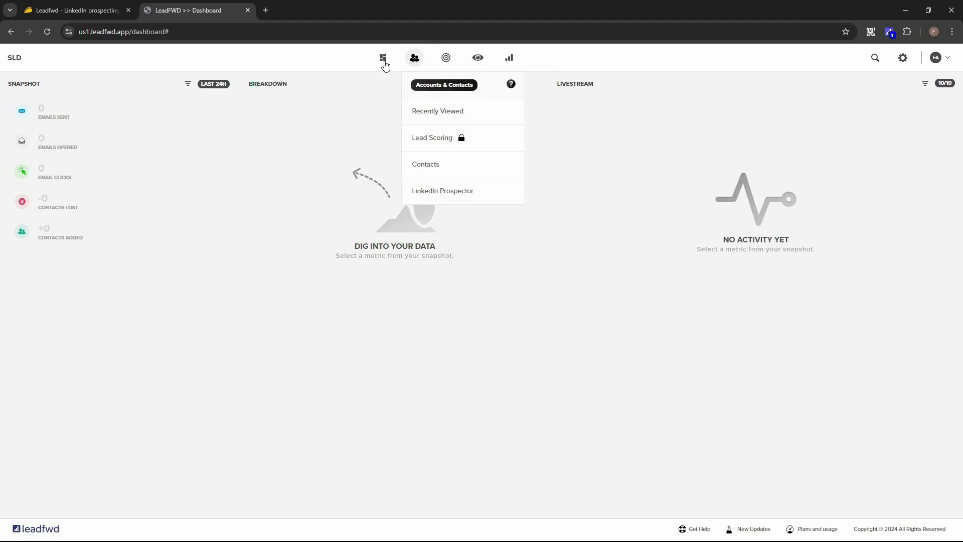
pyautogui.click(384, 60)
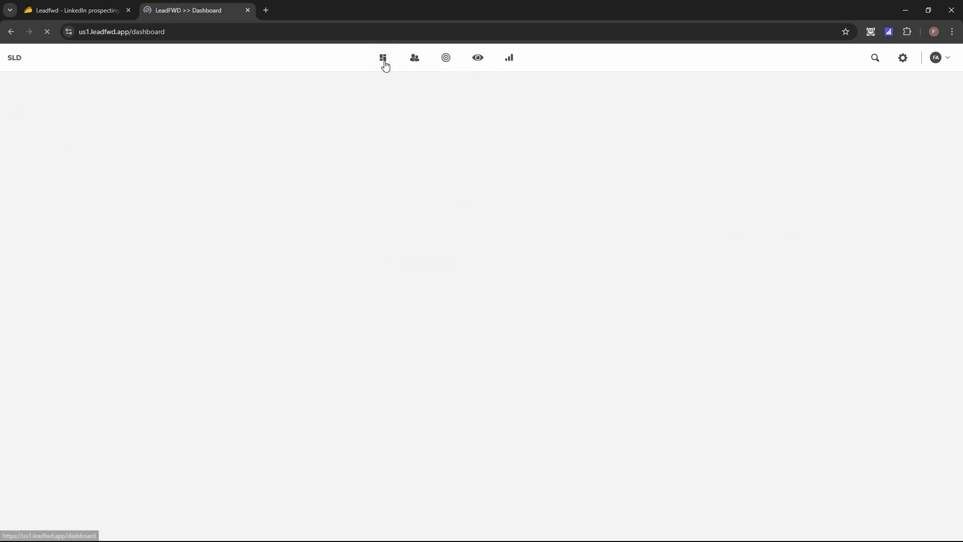
pyautogui.click(414, 59)
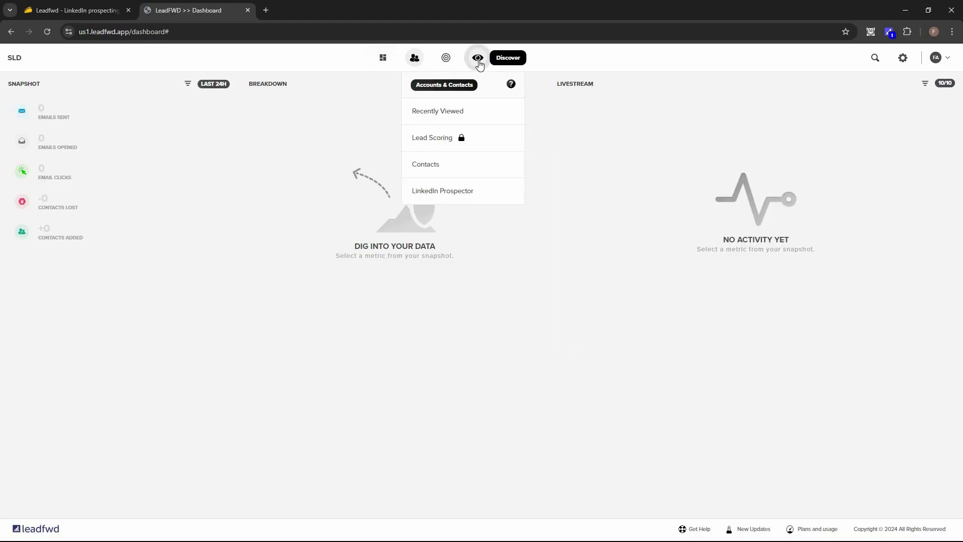
pyautogui.click(511, 59)
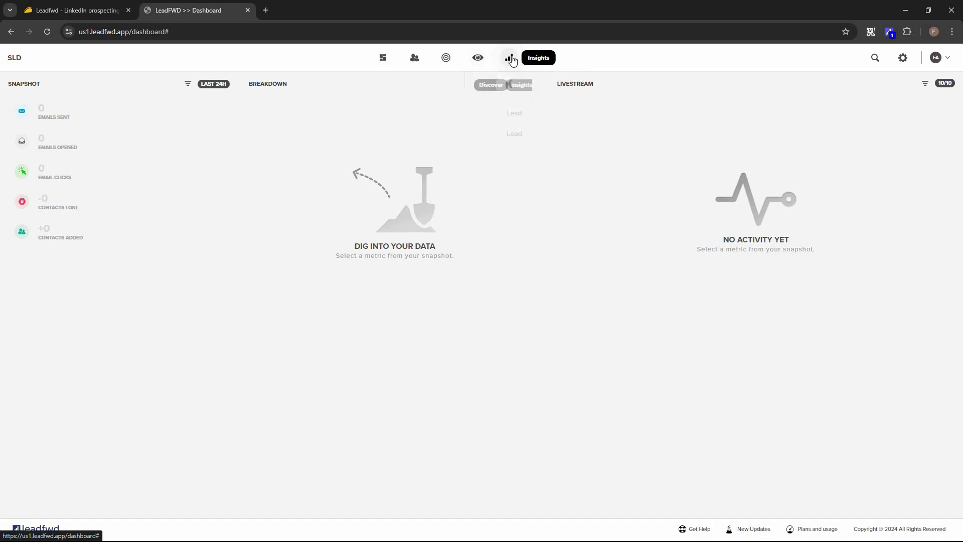
pyautogui.moveTo(511, 60)
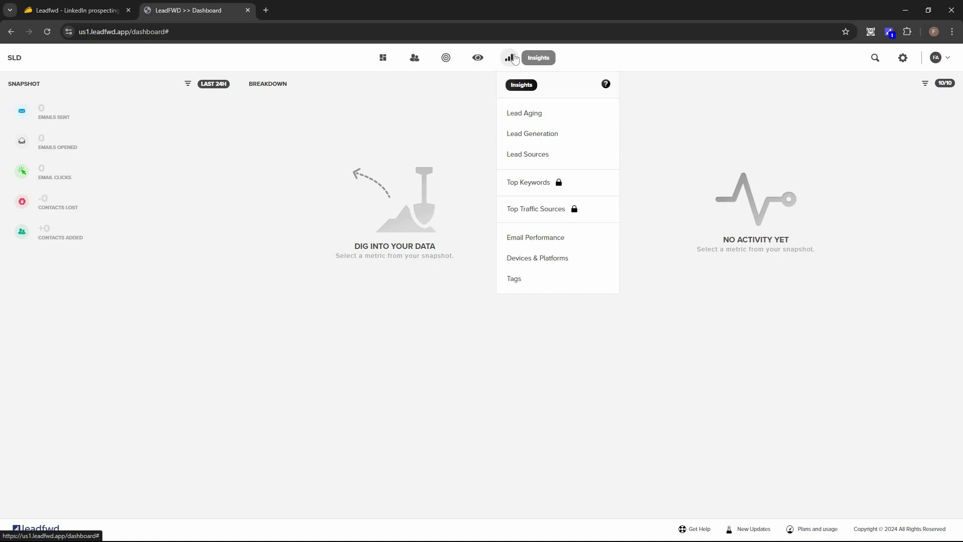
# Open Engage Sequences and start a new sequence named iPhone 16 Cold Sequence
pyautogui.moveTo(447, 65)
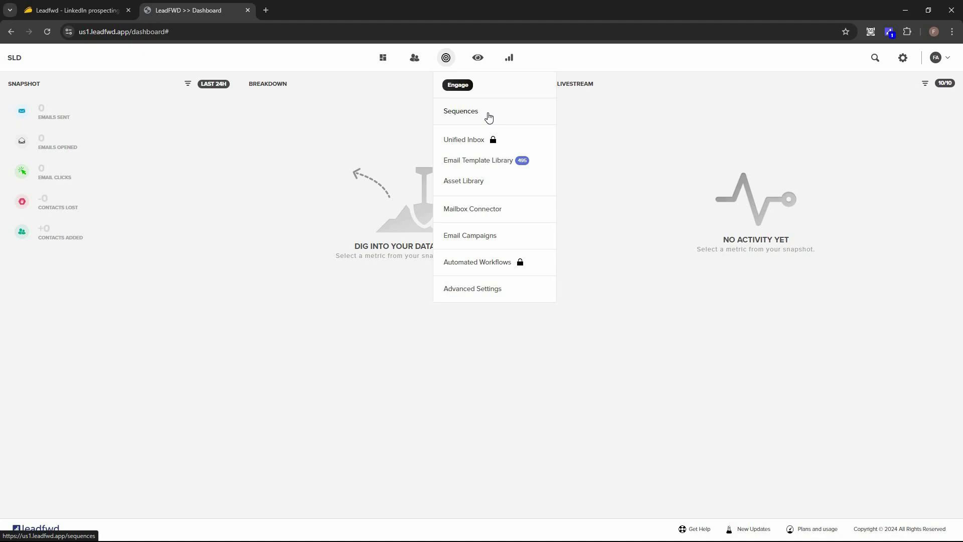
pyautogui.click(487, 118)
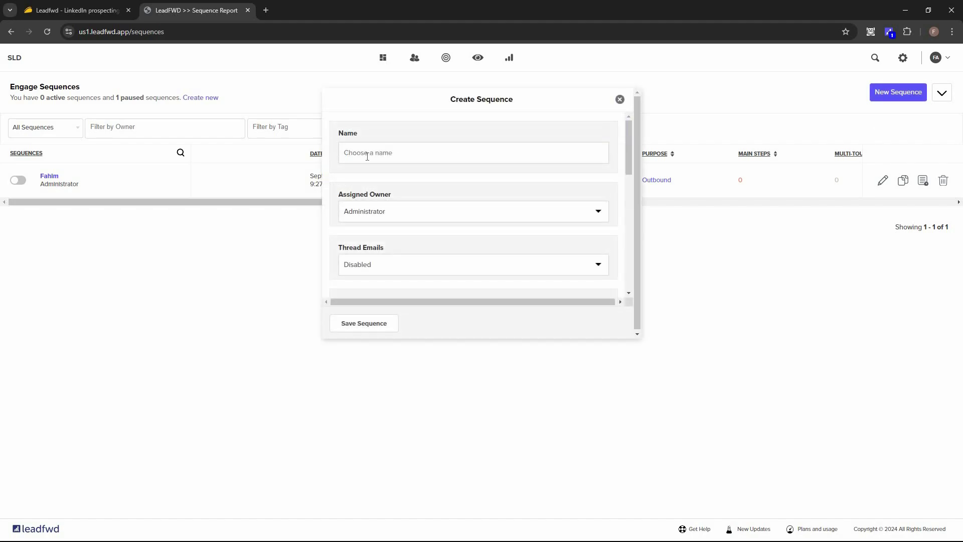
pyautogui.click(367, 157)
pyautogui.write('iPhone 16 Cold Sequence')
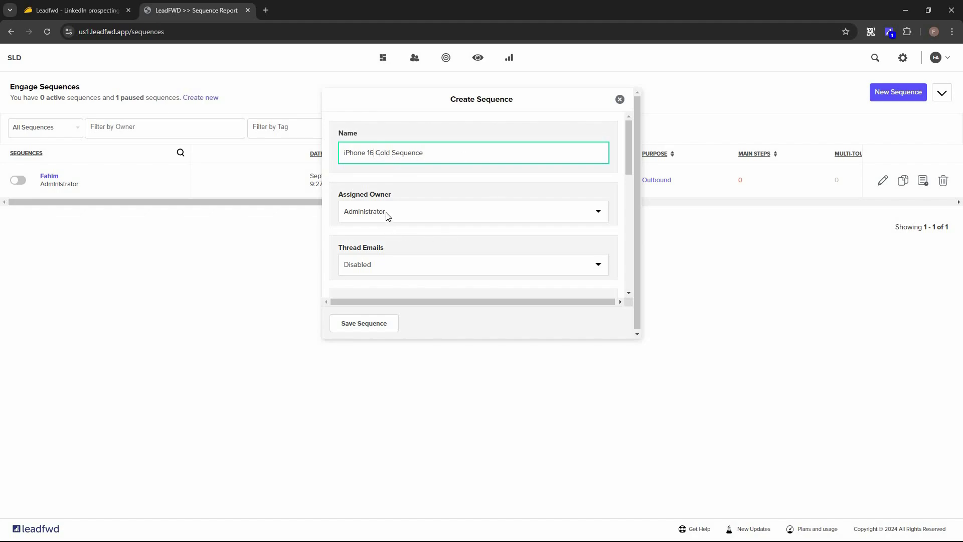
pyautogui.click(394, 199)
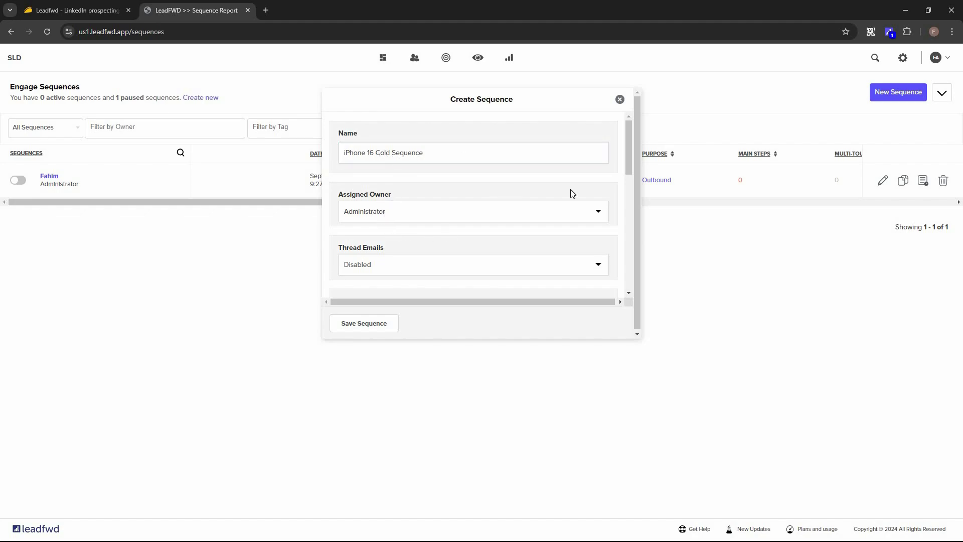
# Set the sequence purpose to Outbound and check the owner, email threading and access options
pyautogui.click(552, 208)
pyautogui.scroll(-1, 383, 220)
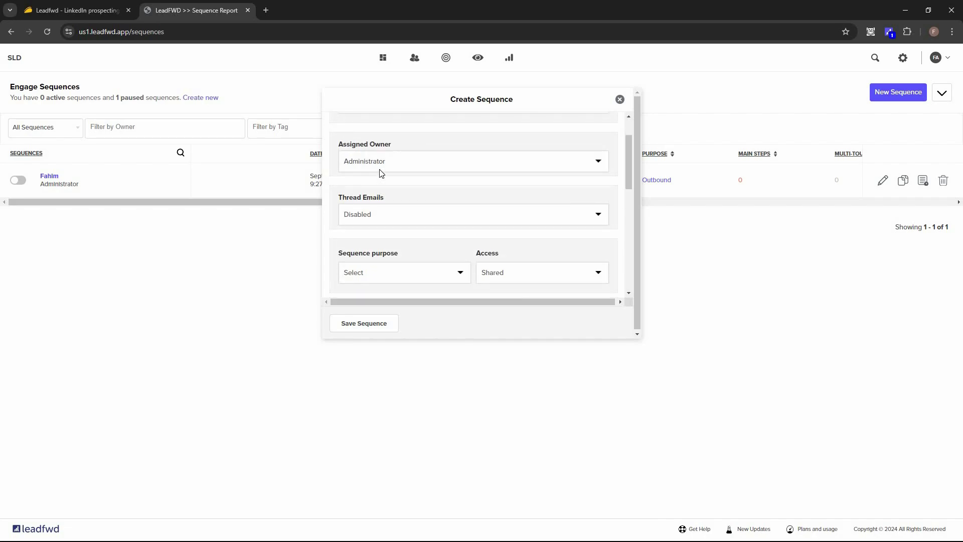
pyautogui.scroll(-1, 389, 173)
pyautogui.click(401, 167)
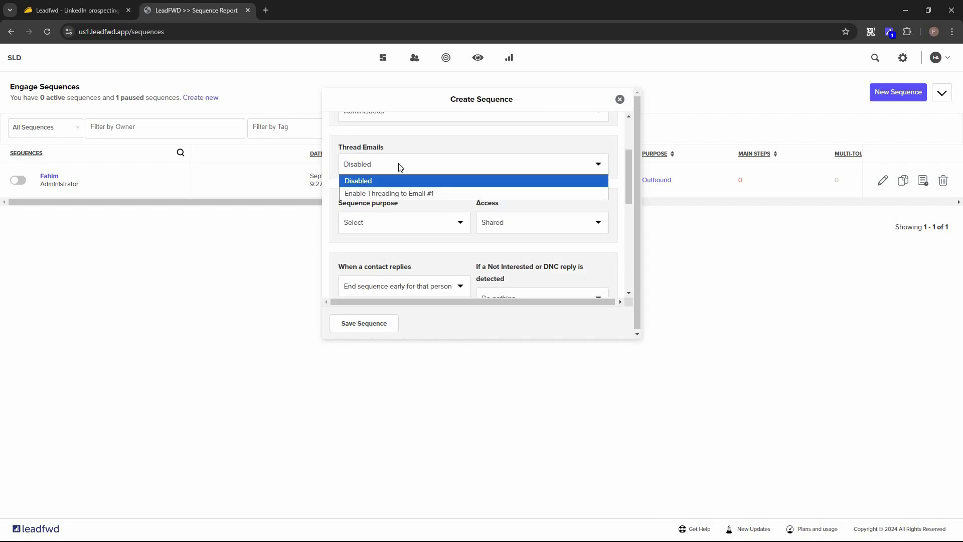
pyautogui.click(397, 223)
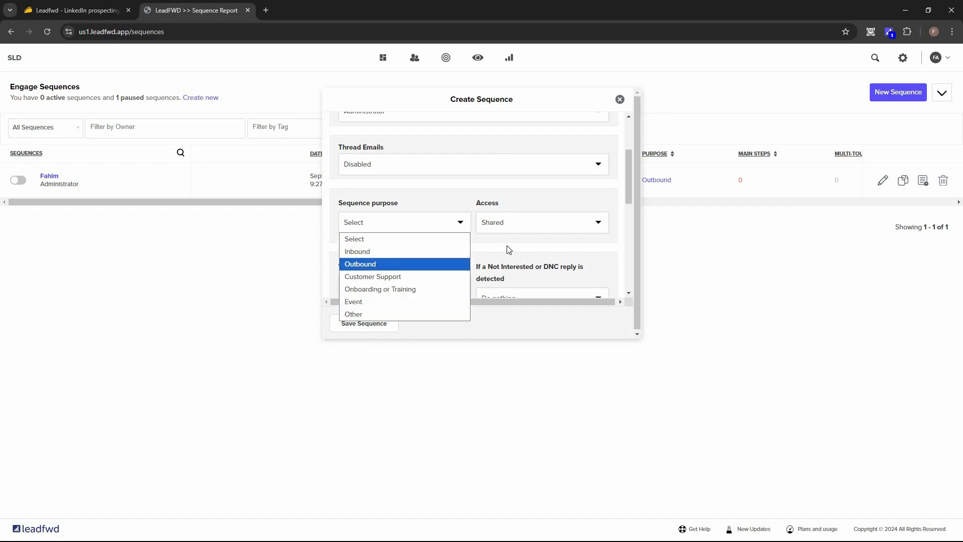
pyautogui.click(378, 264)
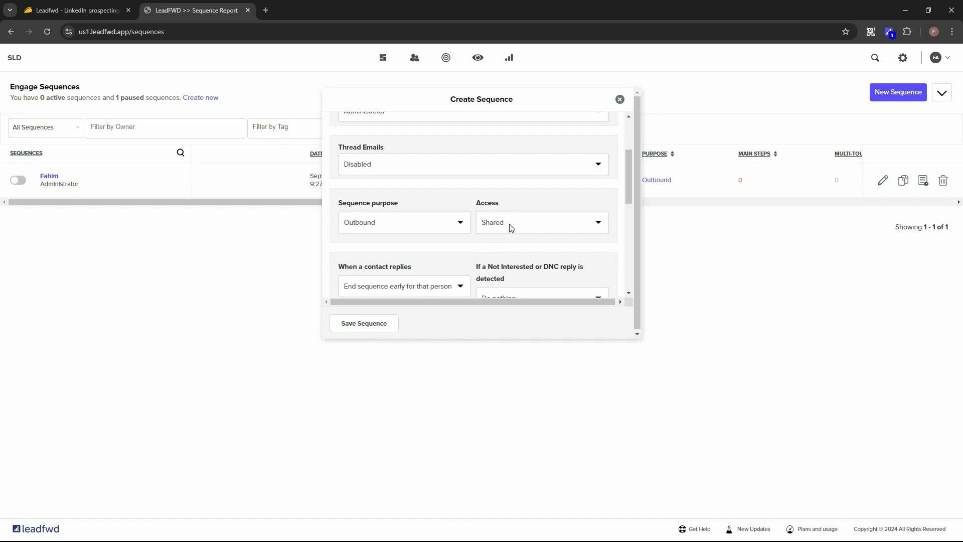
pyautogui.click(562, 226)
pyautogui.click(472, 260)
# Look through the options for contact replies, Not Interested or DNC replies, SMS replies and contact opt-outs
pyautogui.scroll(-1, 410, 273)
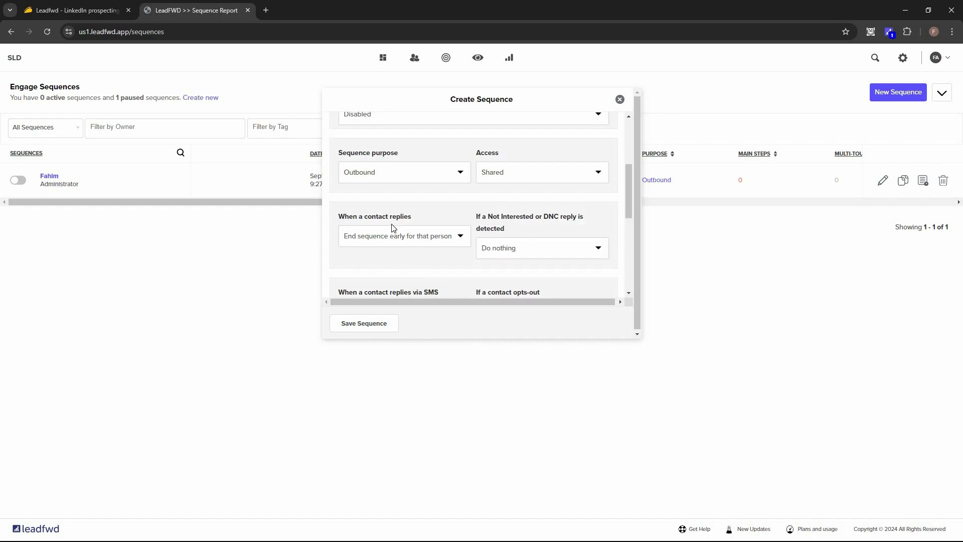
pyautogui.click(419, 237)
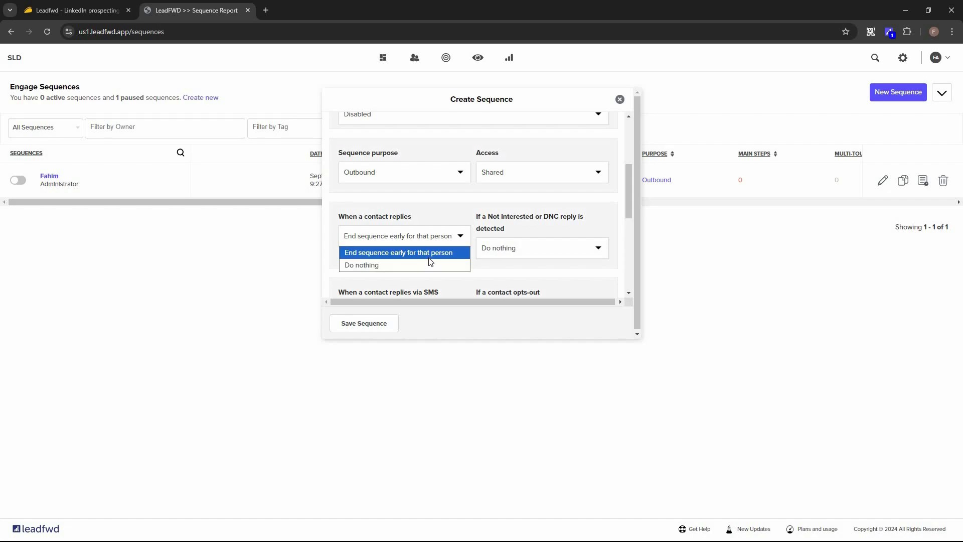
pyautogui.click(491, 228)
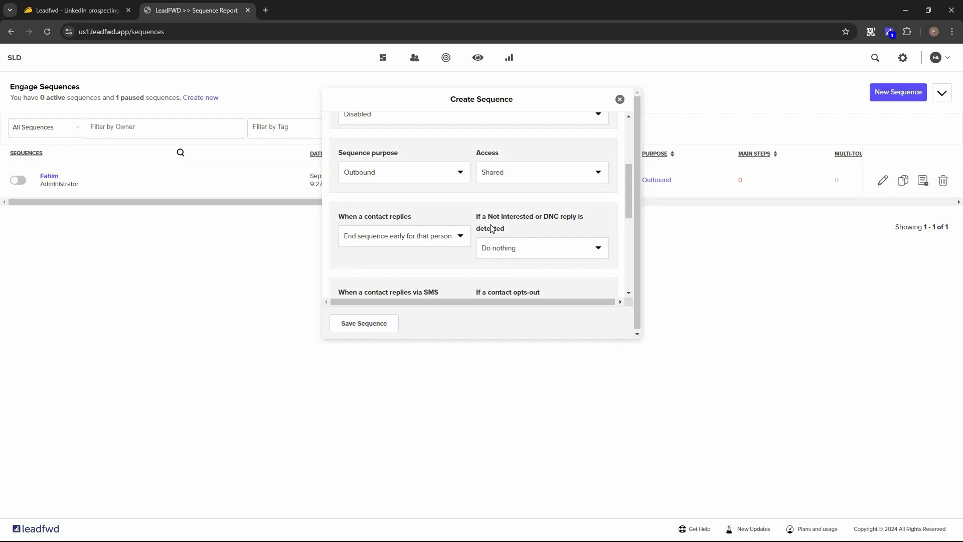
pyautogui.click(524, 256)
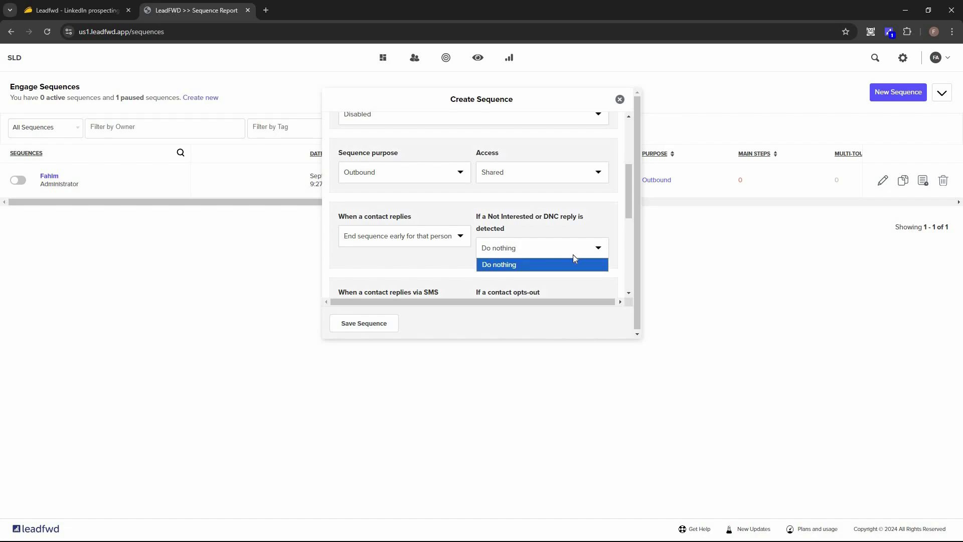
pyautogui.click(463, 277)
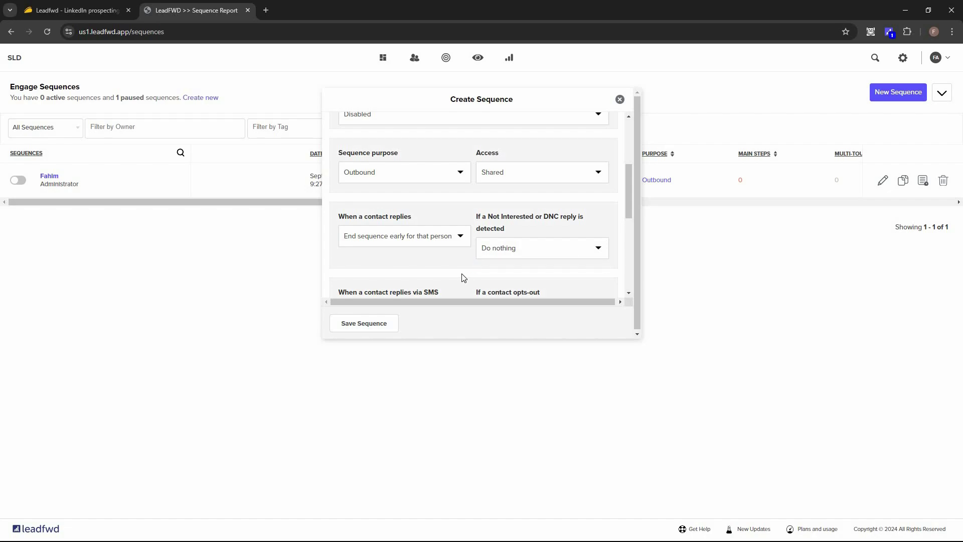
pyautogui.scroll(-2, 462, 277)
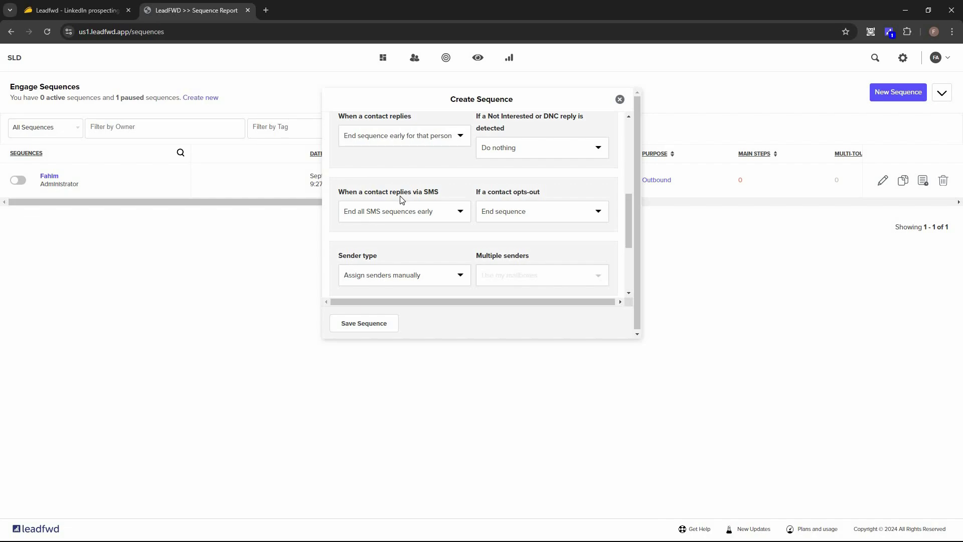
pyautogui.click(466, 211)
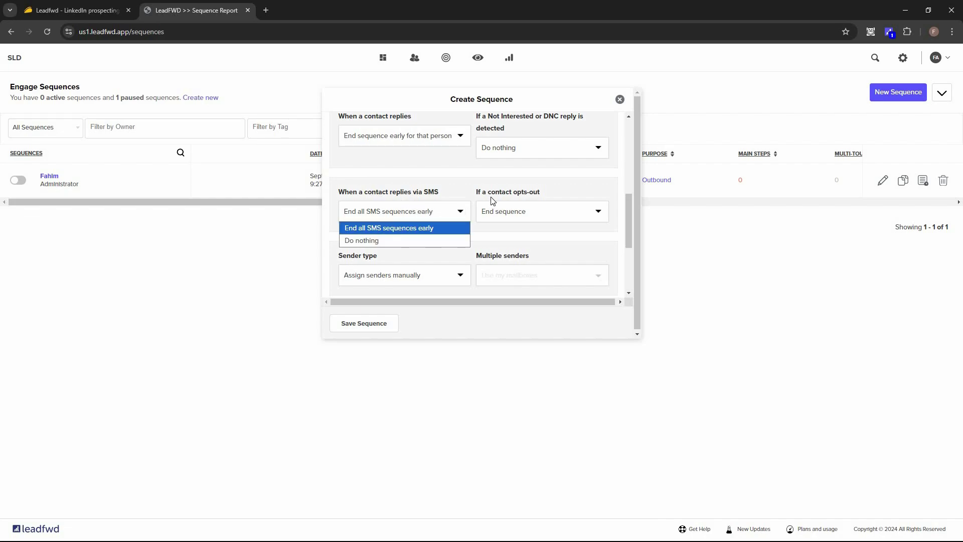
pyautogui.click(521, 215)
pyautogui.click(522, 215)
pyautogui.click(498, 254)
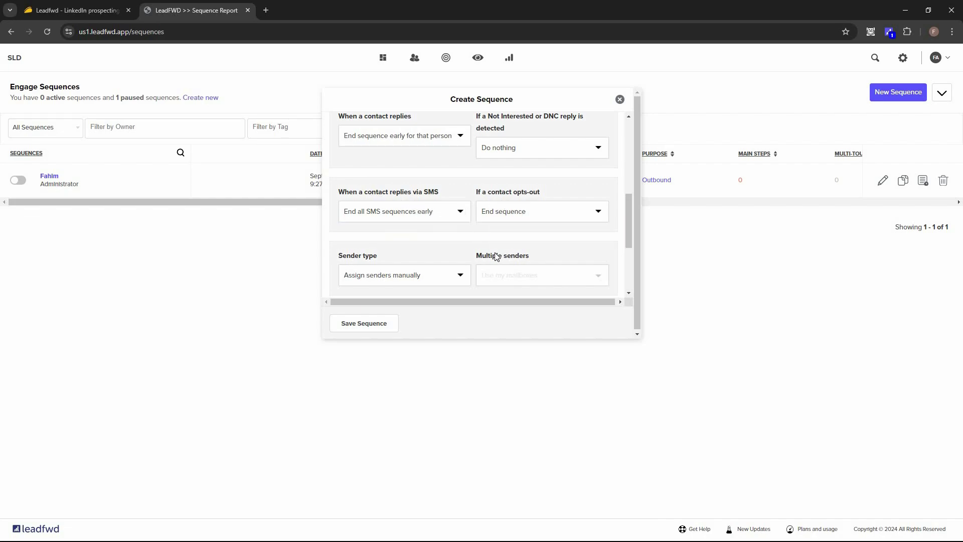
# Check the sender type, maximum daily enrollments and tags fields, and save the sequence
pyautogui.scroll(-2, 517, 215)
pyautogui.hotkey('alt', 'Down')
pyautogui.press('Down')
pyautogui.press('Escape')
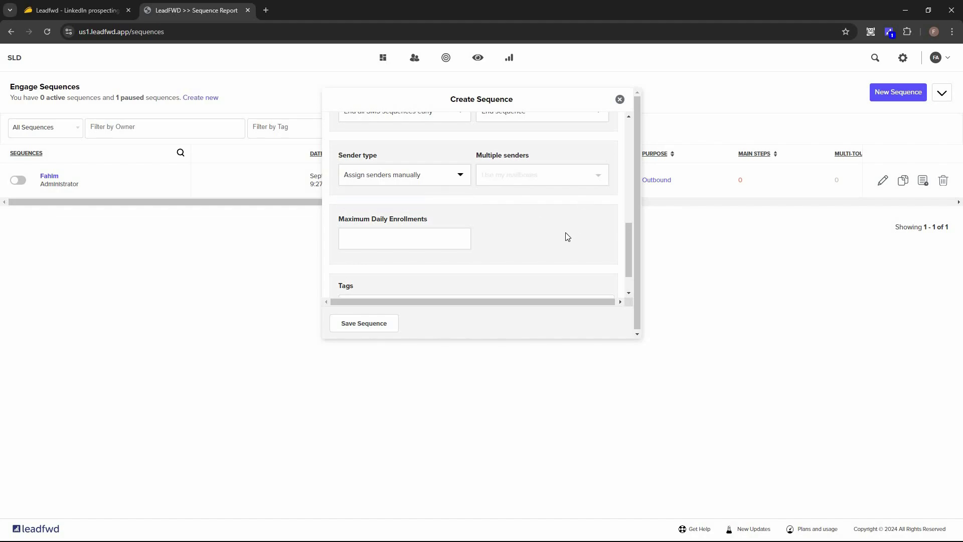
pyautogui.scroll(-1, 364, 190)
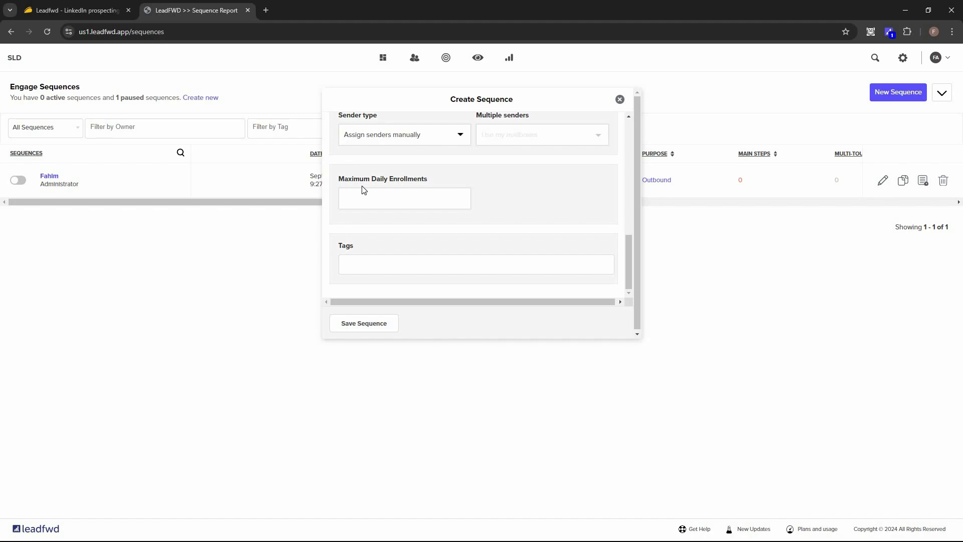
pyautogui.click(377, 205)
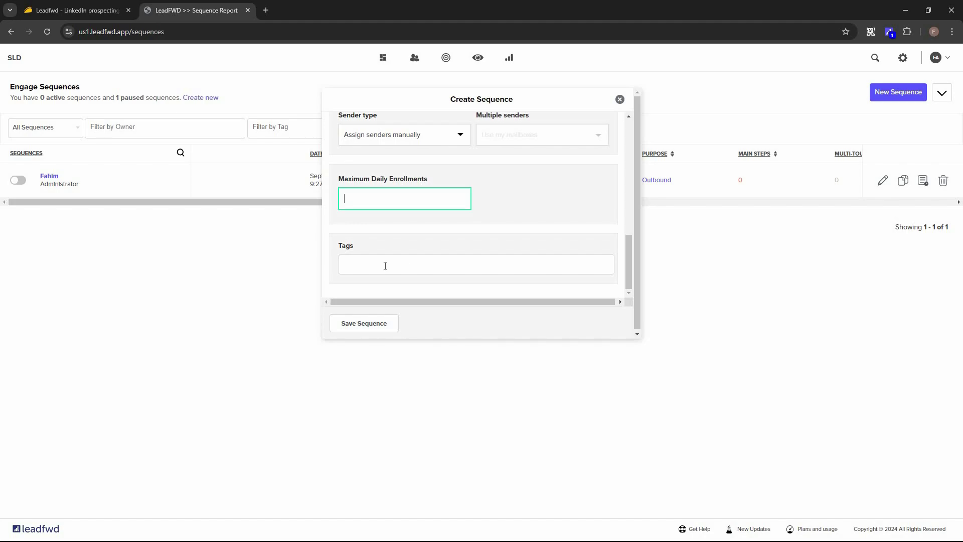
pyautogui.click(386, 265)
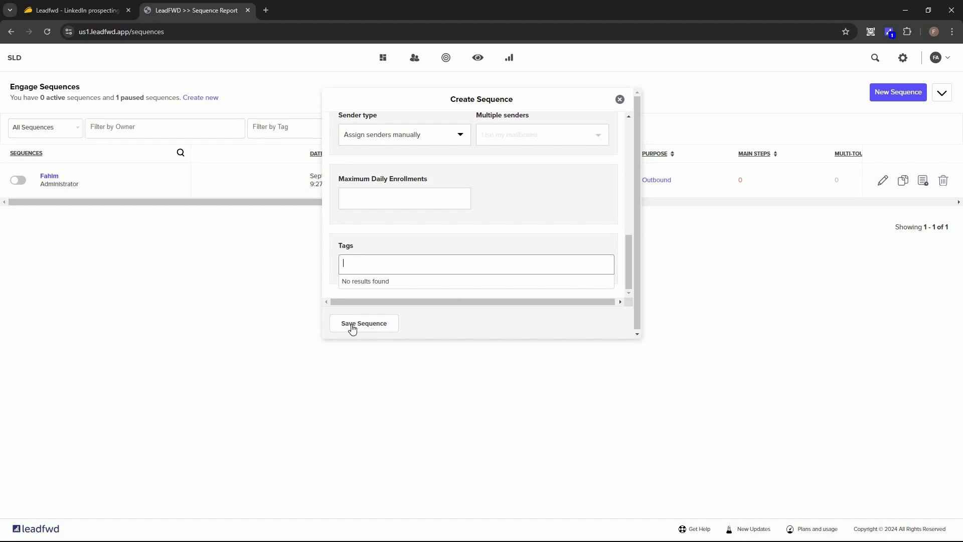
pyautogui.click(374, 328)
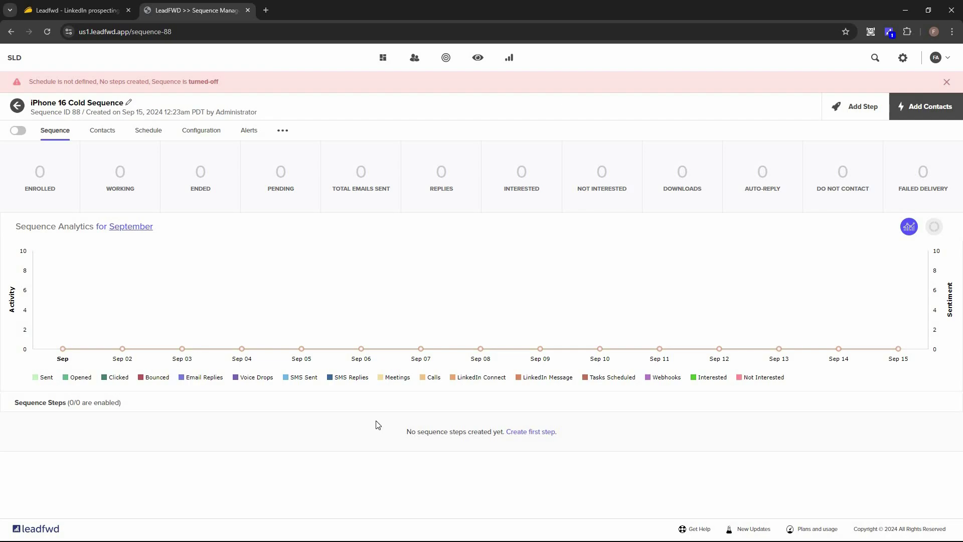
# Add a Send Email step to the iPhone 16 Cold Sequence and check its sender account and subject fields
pyautogui.click(876, 112)
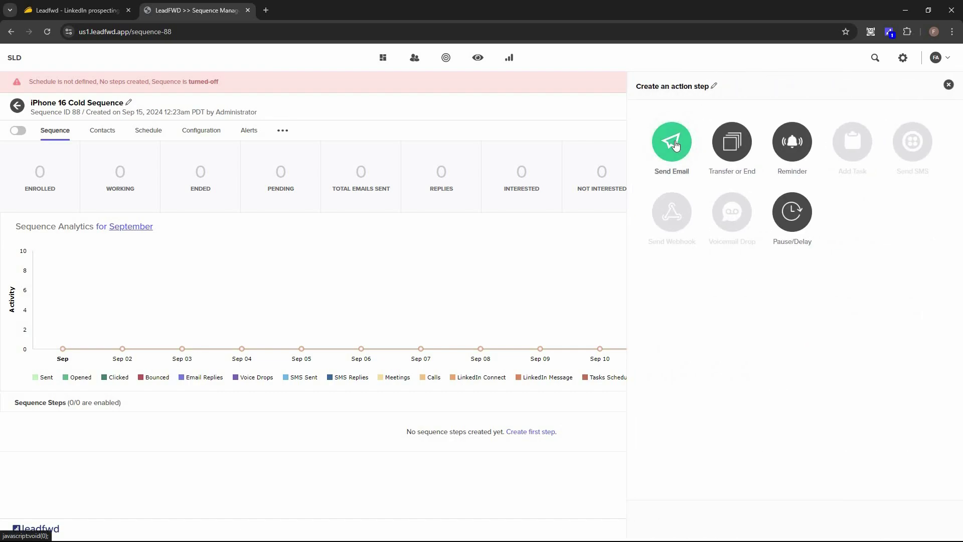
pyautogui.click(676, 144)
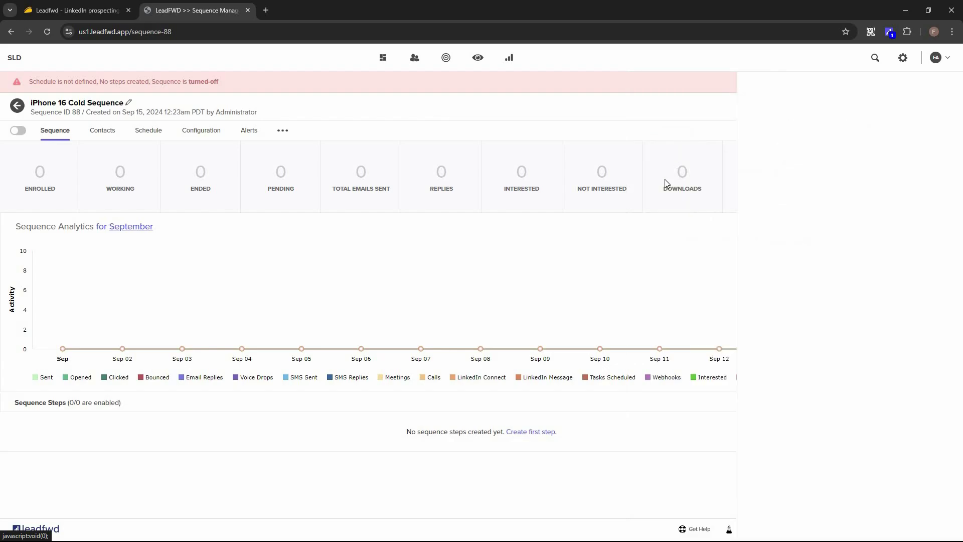
pyautogui.click(688, 111)
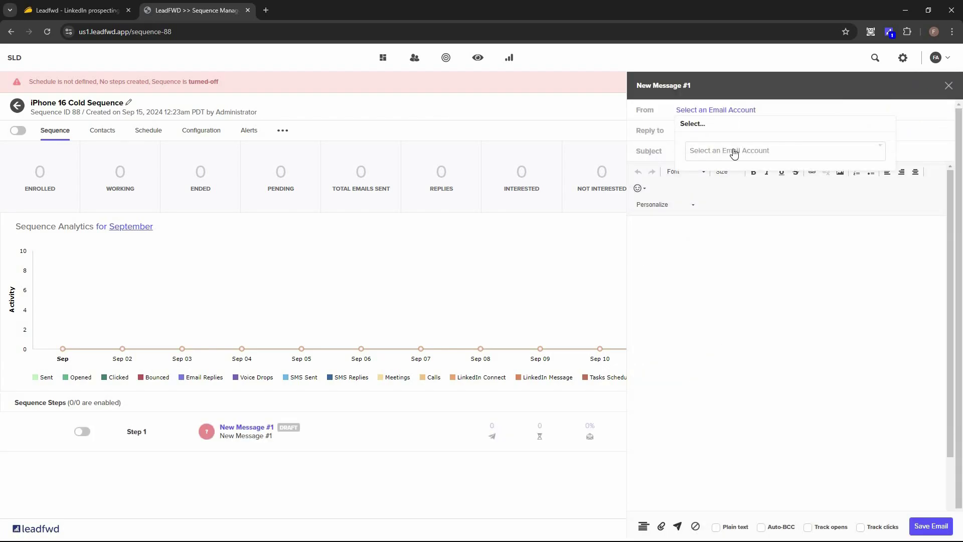
pyautogui.click(770, 115)
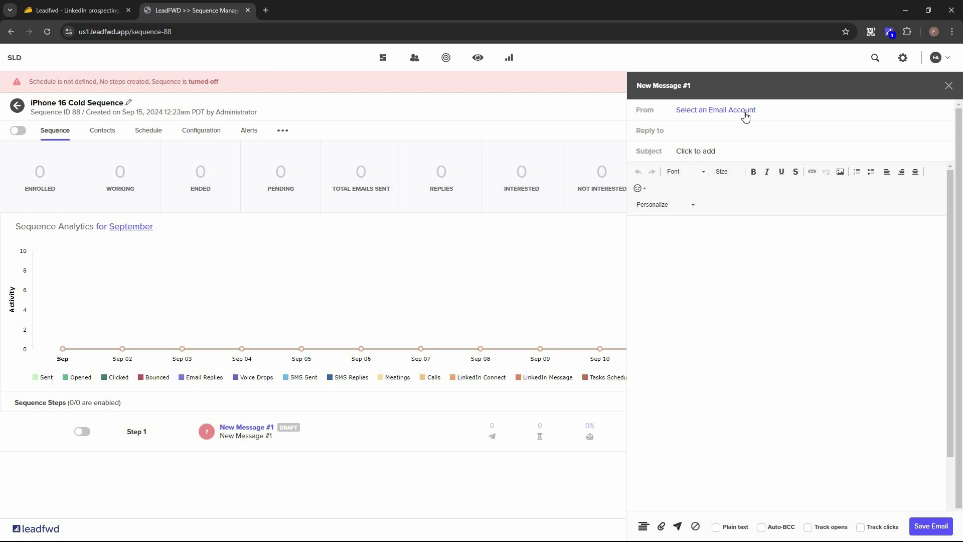
pyautogui.click(720, 151)
pyautogui.click(694, 230)
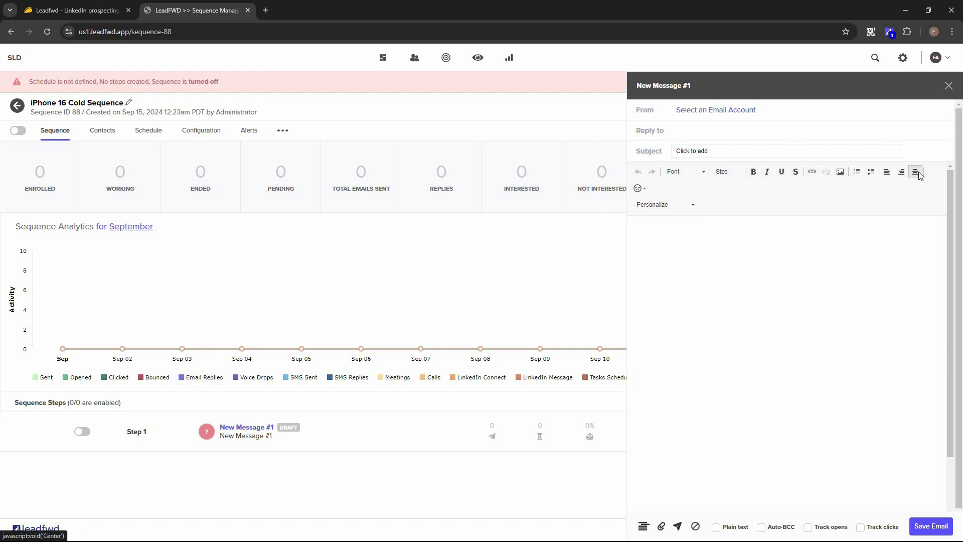
# Browse the personalization fields available for the email message
pyautogui.click(693, 206)
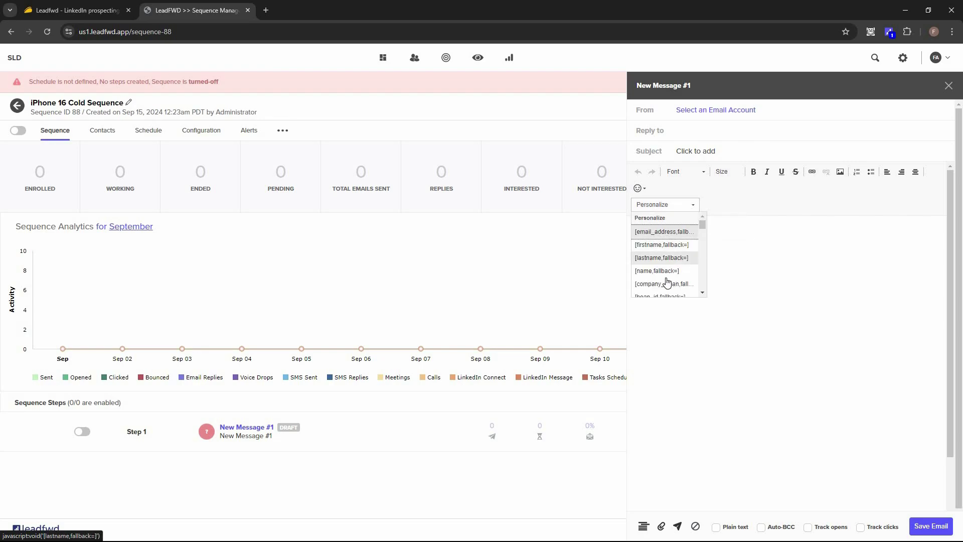
pyautogui.scroll(-1, 702, 231)
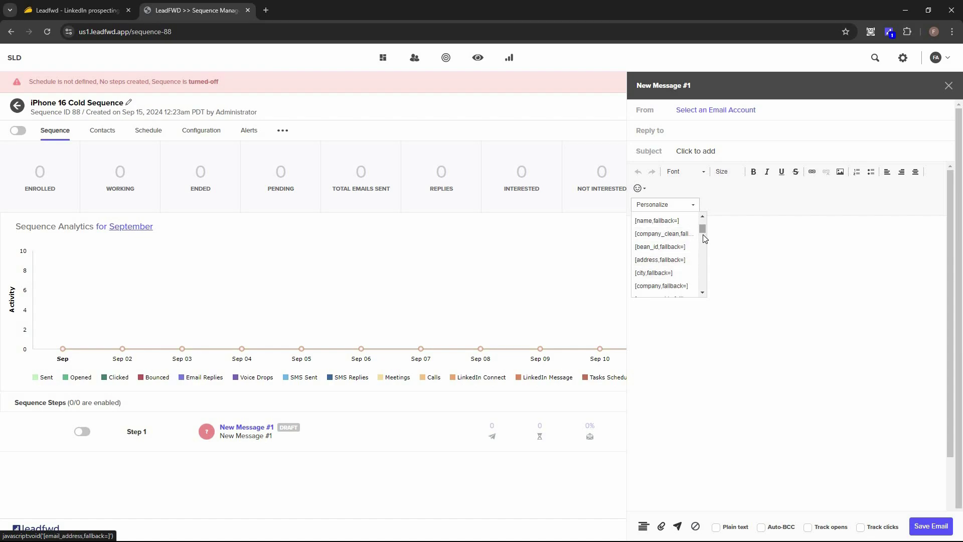
pyautogui.scroll(-3, 702, 243)
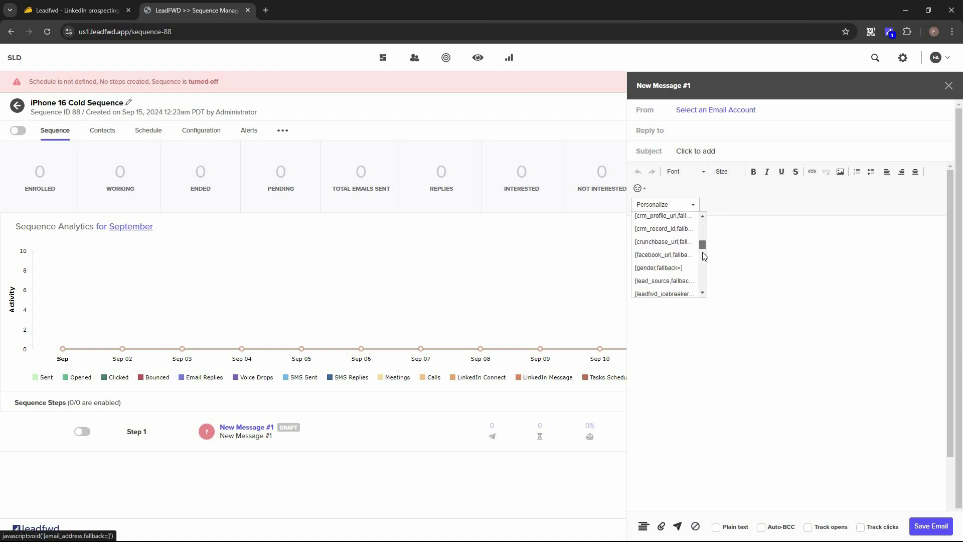
pyautogui.scroll(-4, 705, 261)
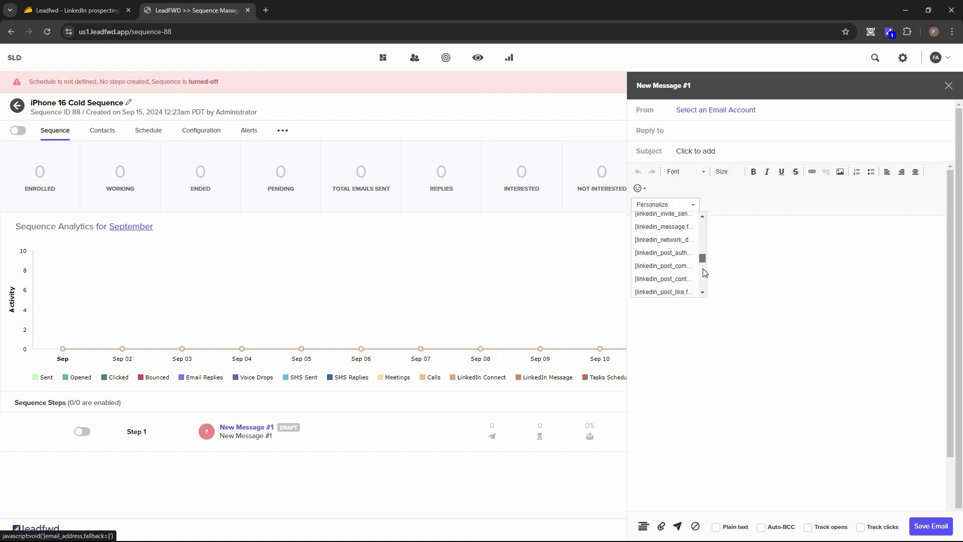
pyautogui.scroll(-5, 704, 277)
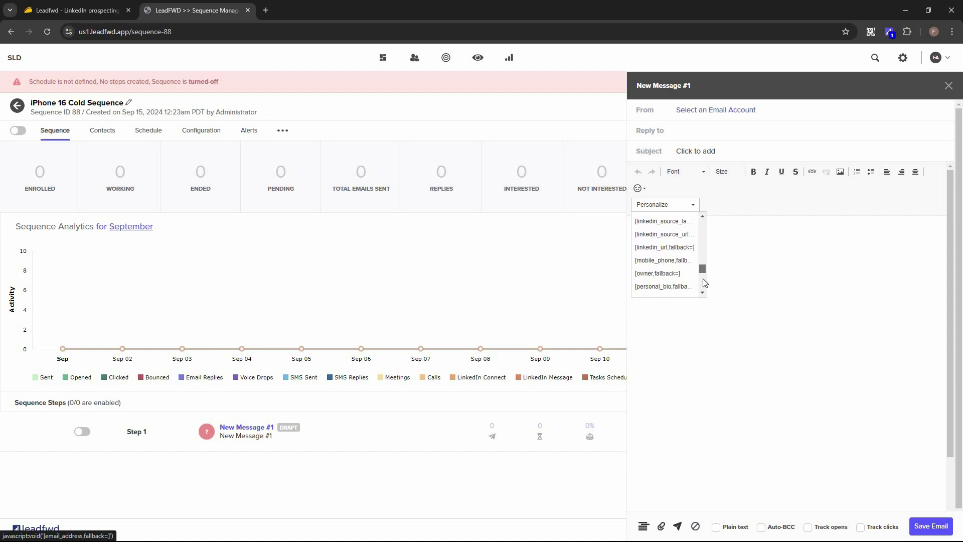
pyautogui.click(747, 264)
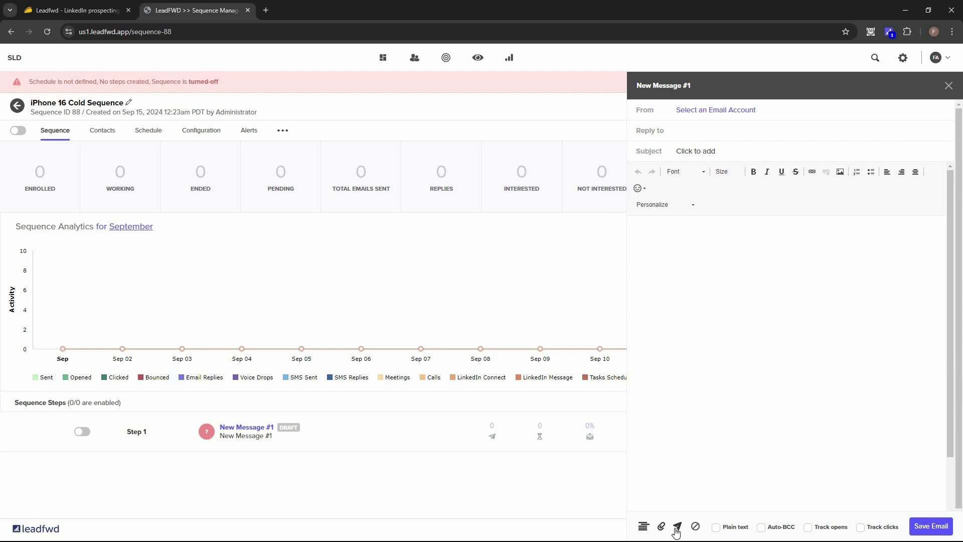
# Check the email's Plain text, Auto-BCC, Track opens and Track clicks options, and close the message without saving it
pyautogui.click(716, 527)
pyautogui.click(717, 527)
pyautogui.click(761, 527)
pyautogui.click(806, 527)
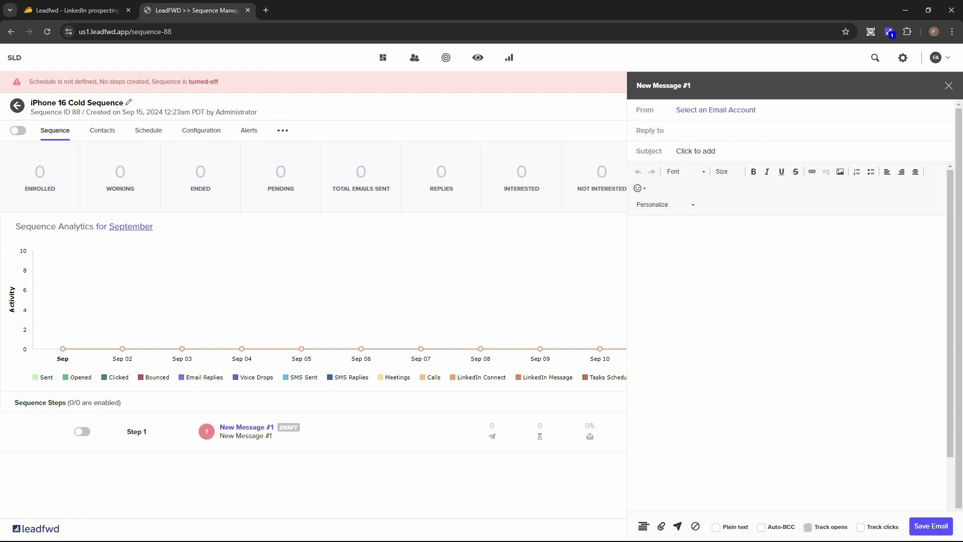
pyautogui.click(861, 527)
pyautogui.press('Escape')
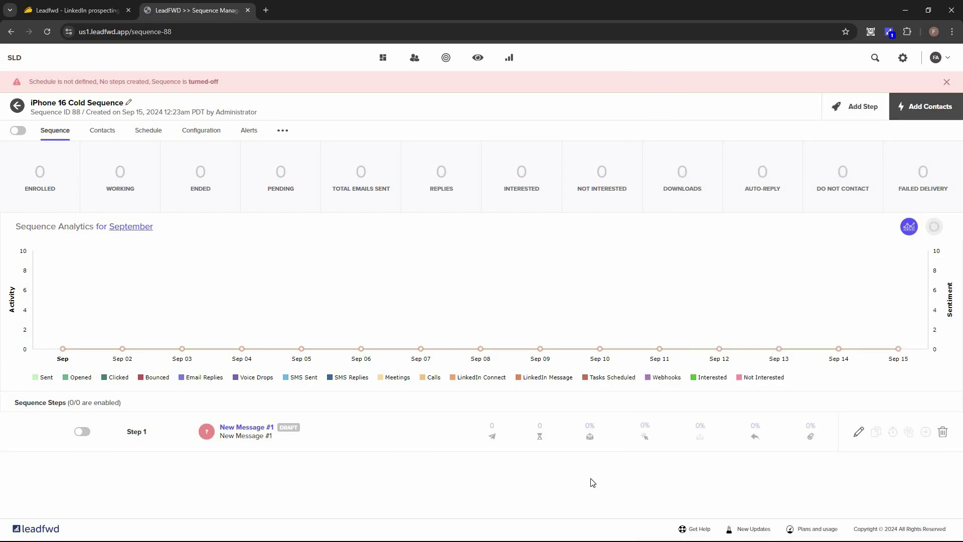
# Check the action step types available for the iPhone 16 Cold Sequence, including Send Email, Transfer or End, Reminder and Pause/Delay
pyautogui.click(846, 115)
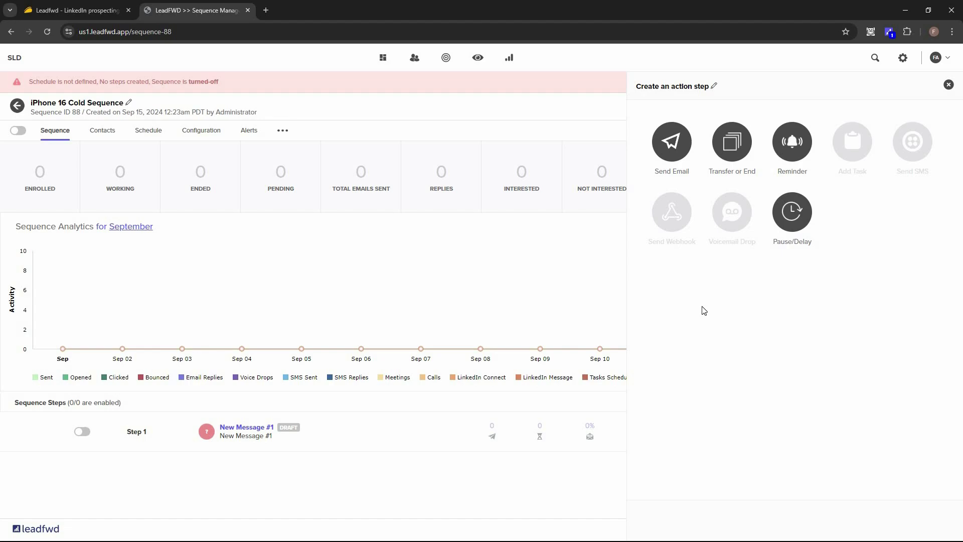
pyautogui.click(675, 146)
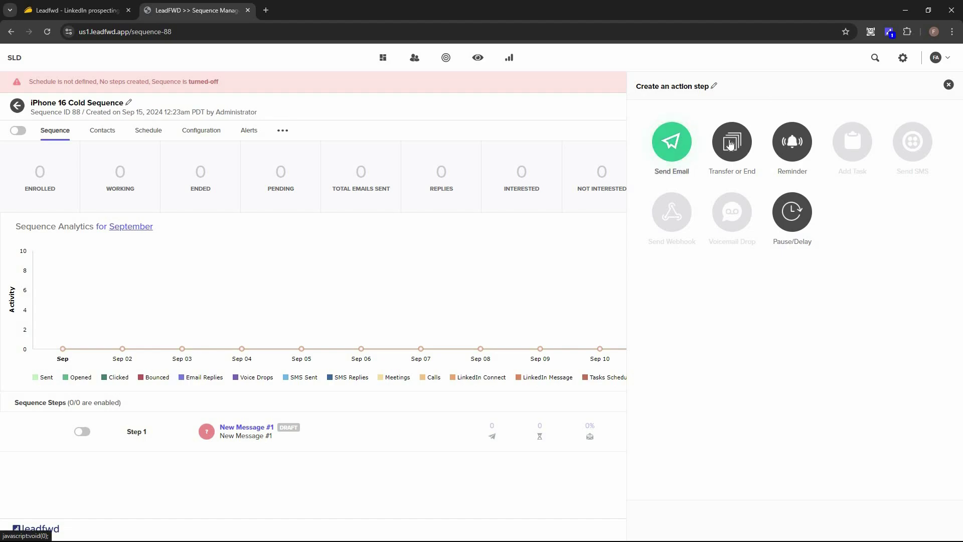
pyautogui.click(743, 152)
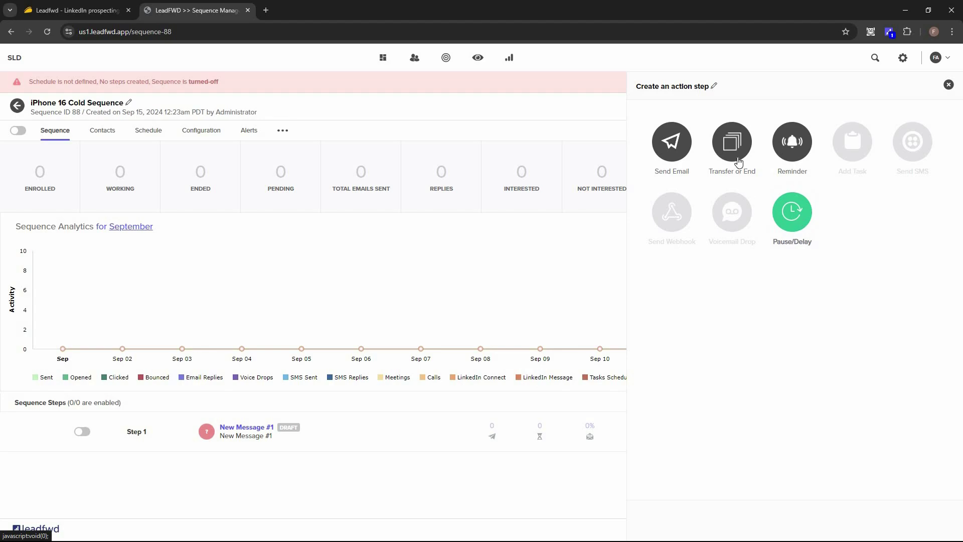
pyautogui.click(278, 465)
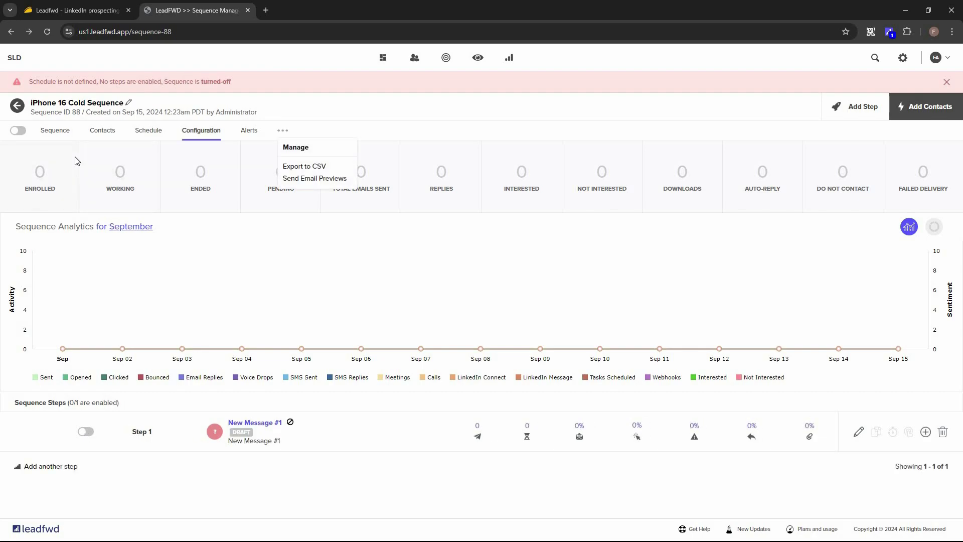
# Check the sequence schedule's frequency options, trying Multiple touchpoints weekly and monthly before choosing Once per day (Mon-Sun), without saving
pyautogui.click(141, 134)
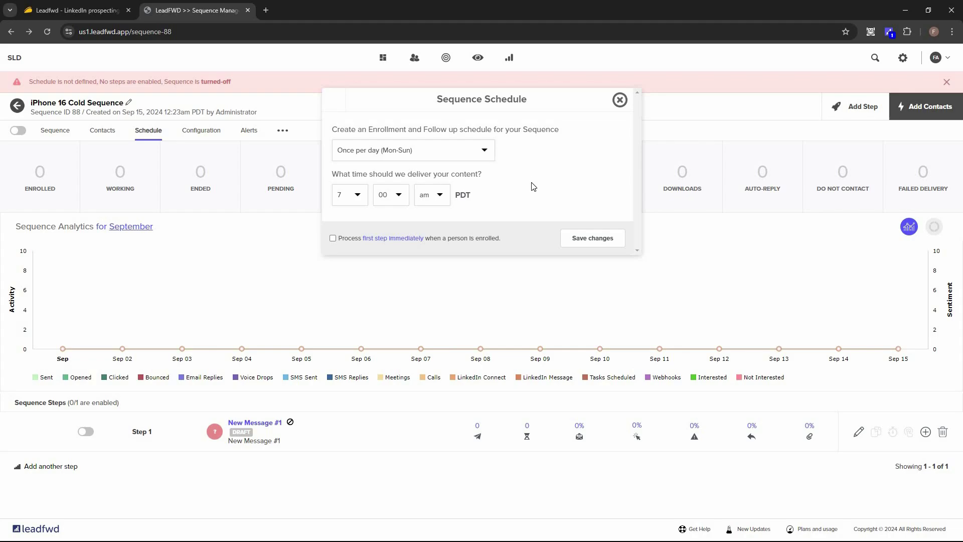
pyautogui.click(481, 150)
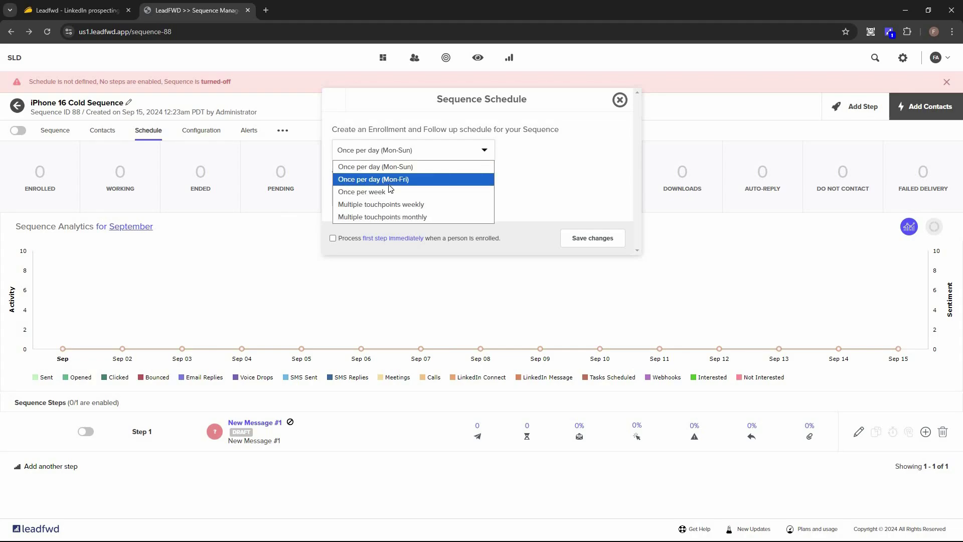
pyautogui.click(407, 204)
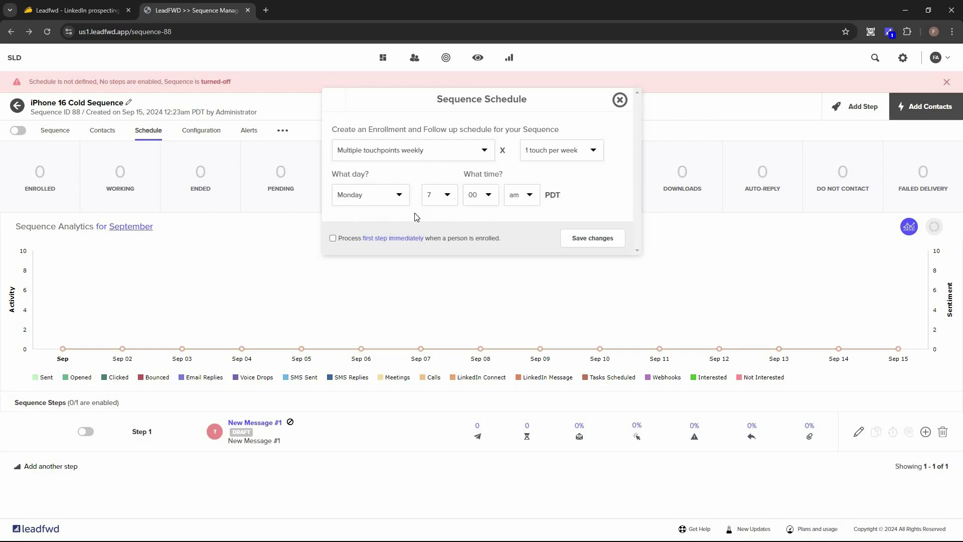
pyautogui.click(417, 150)
pyautogui.click(423, 216)
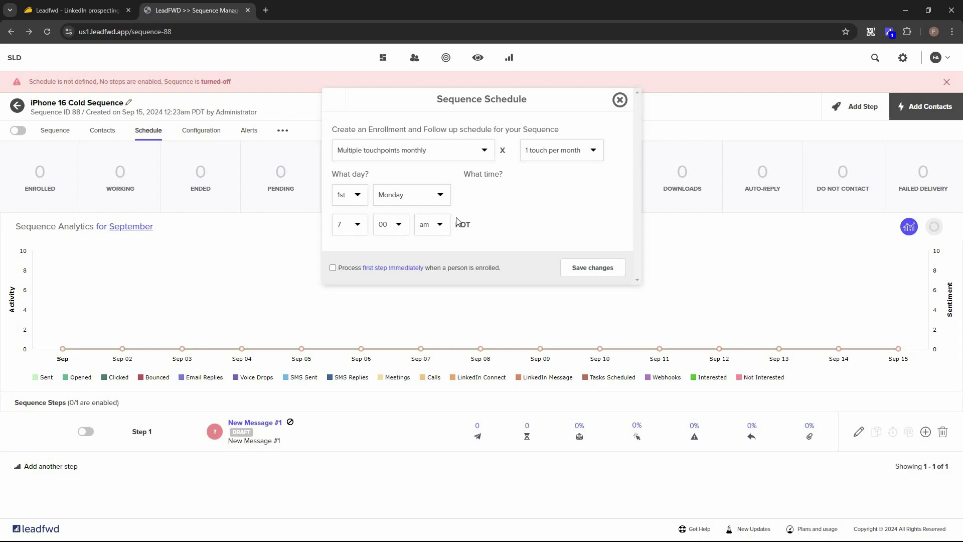
pyautogui.click(436, 150)
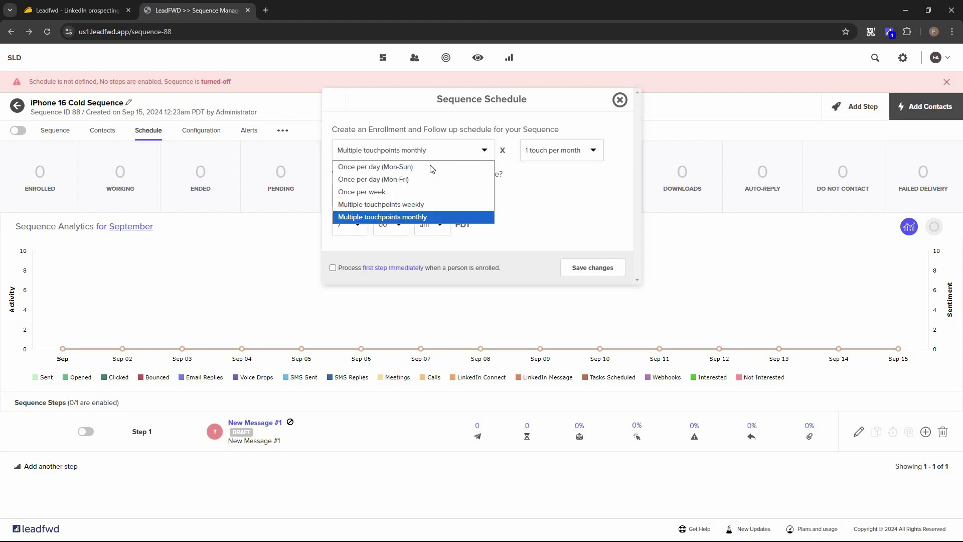
pyautogui.click(459, 162)
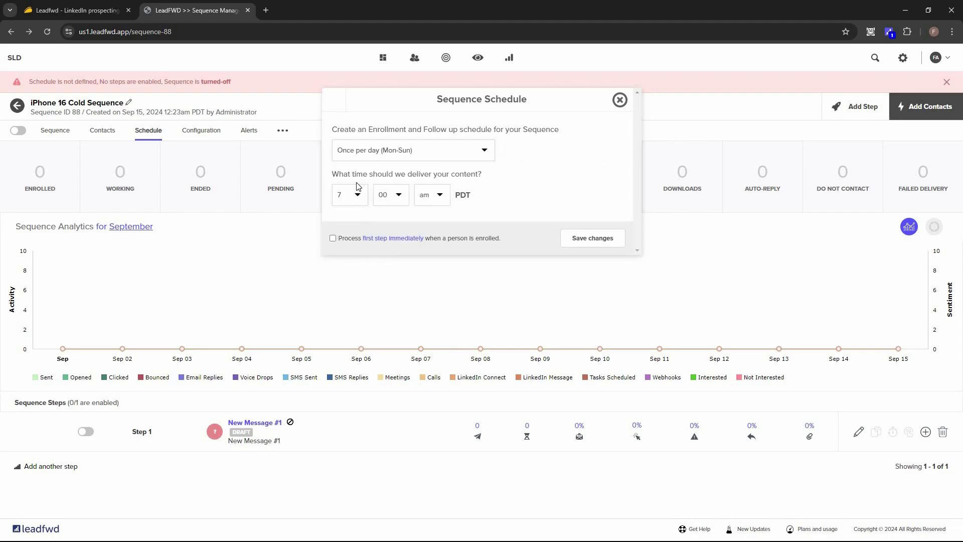
# Review the sequence's configuration settings, from name and assigned owner to reply handling, sender type and tags
pyautogui.click(201, 129)
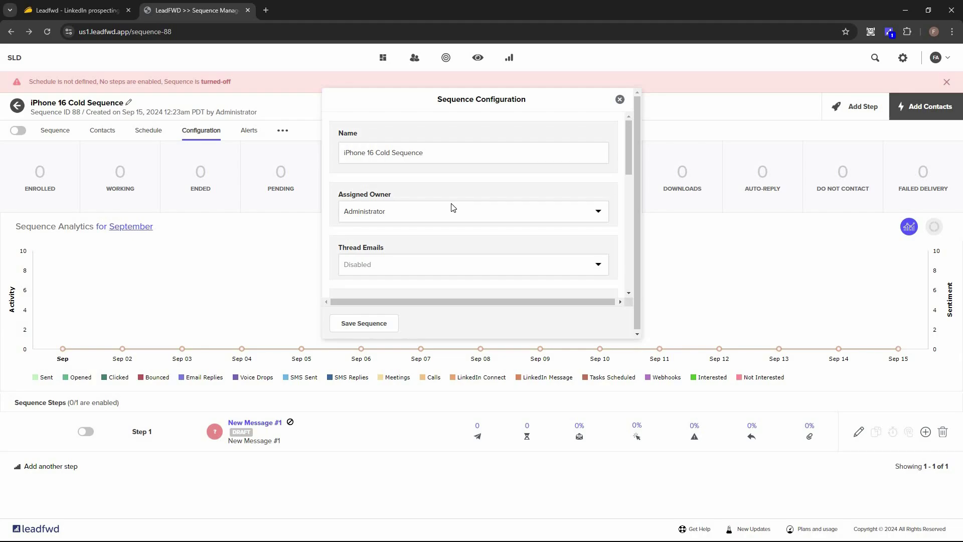
pyautogui.scroll(-1, 576, 205)
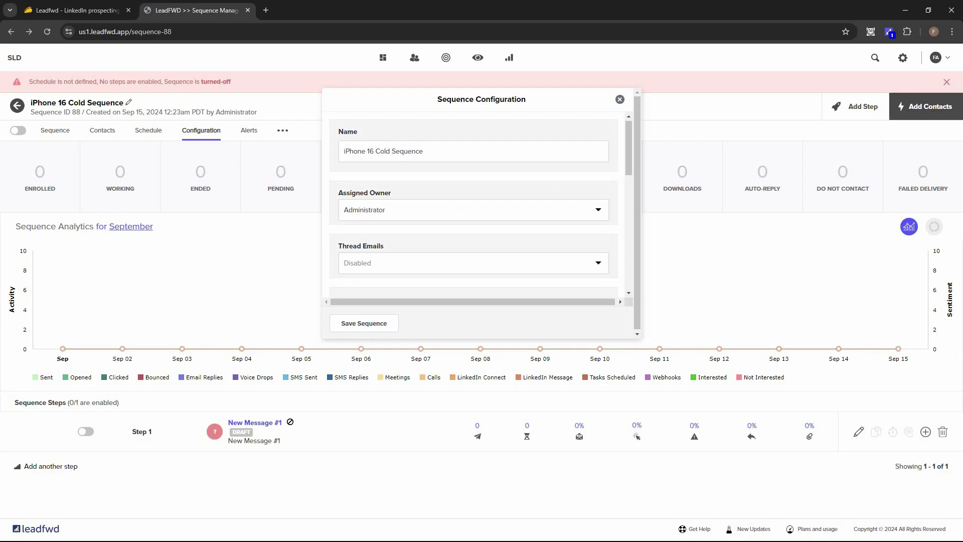
pyautogui.scroll(-4, 592, 205)
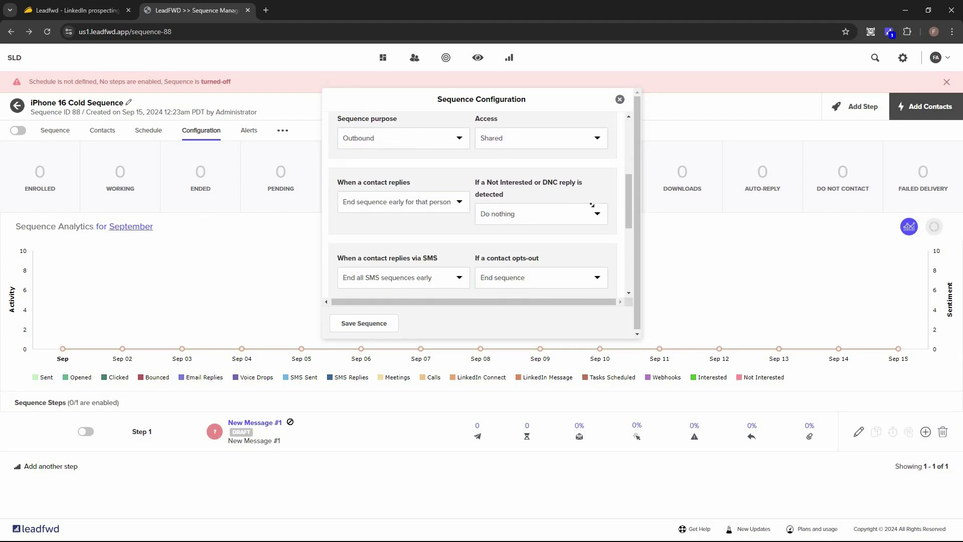
pyautogui.scroll(-5, 589, 211)
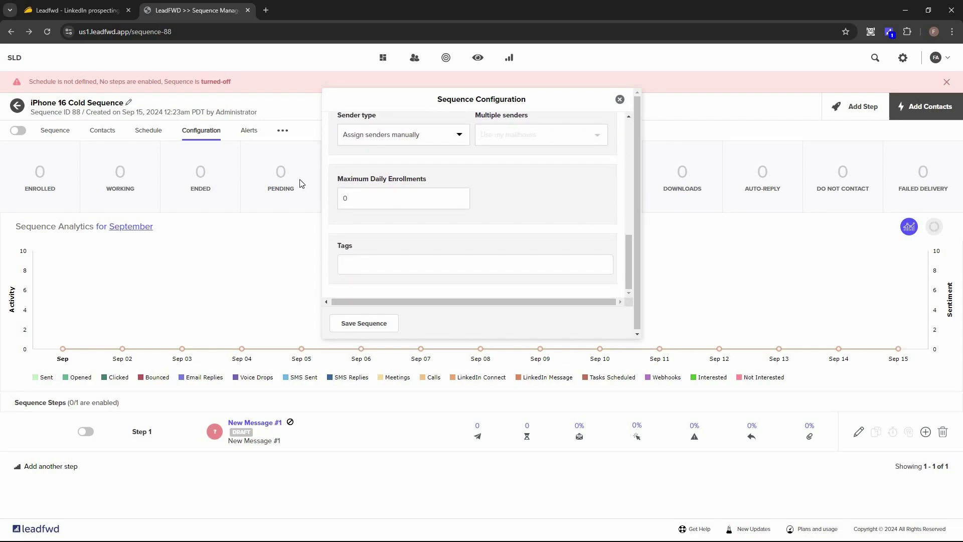
pyautogui.click(279, 139)
# Check the alert type, delivery option and recipient fields of a new alert without saving it, and view the sequence's additional management options
pyautogui.click(249, 132)
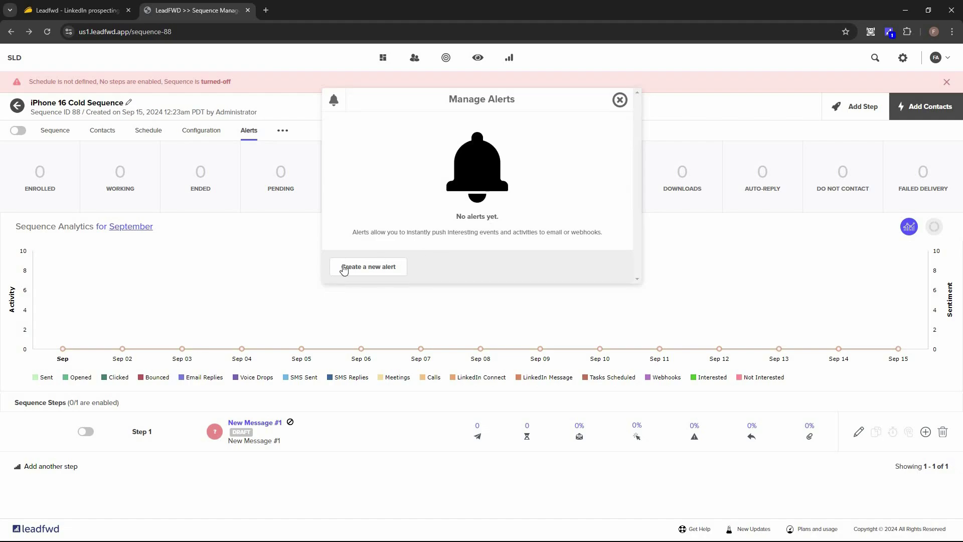
pyautogui.click(344, 269)
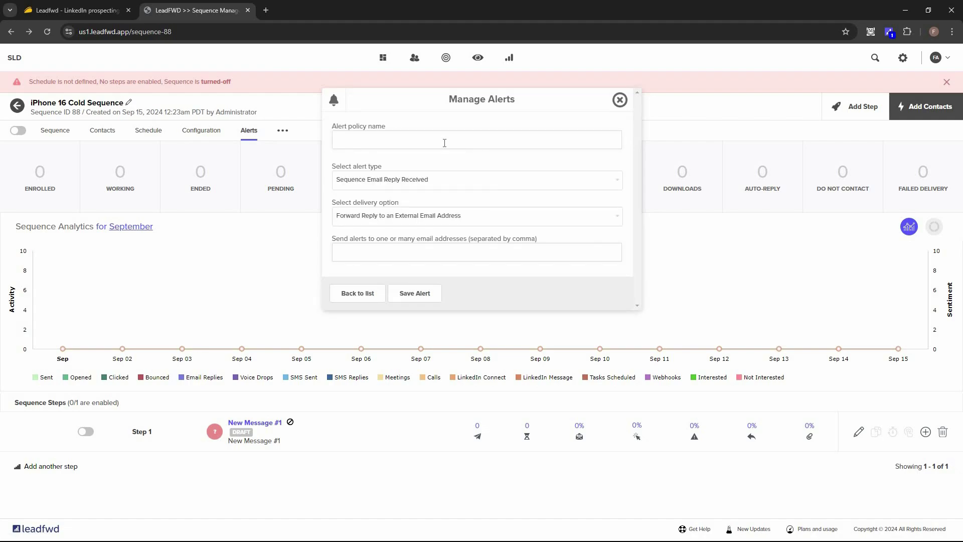
pyautogui.click(445, 143)
pyautogui.click(432, 180)
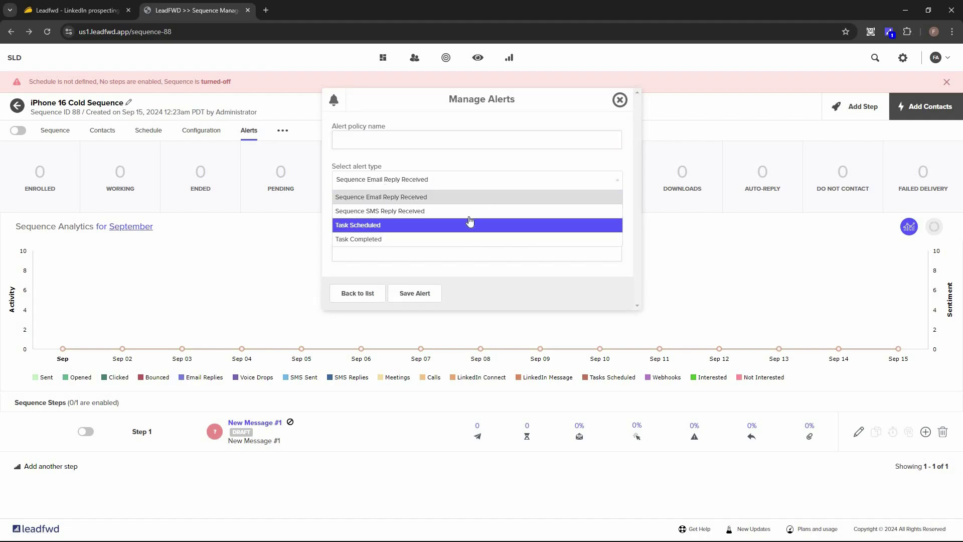
pyautogui.click(451, 197)
pyautogui.click(445, 215)
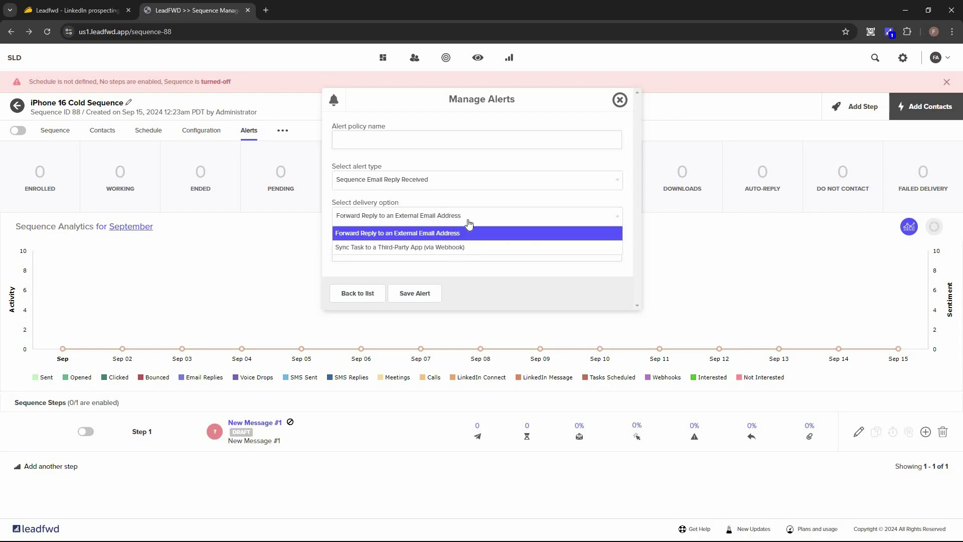
pyautogui.click(436, 260)
pyautogui.click(391, 257)
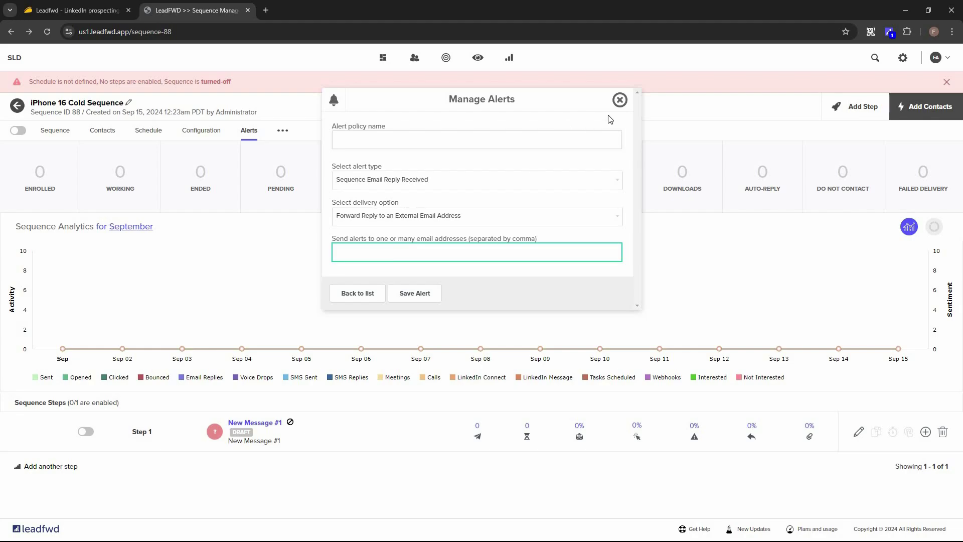
pyautogui.click(283, 131)
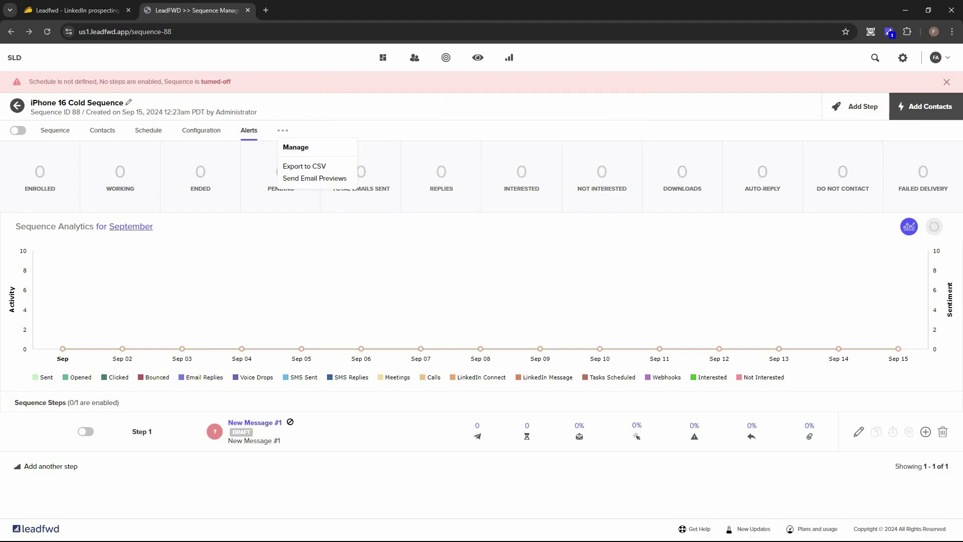
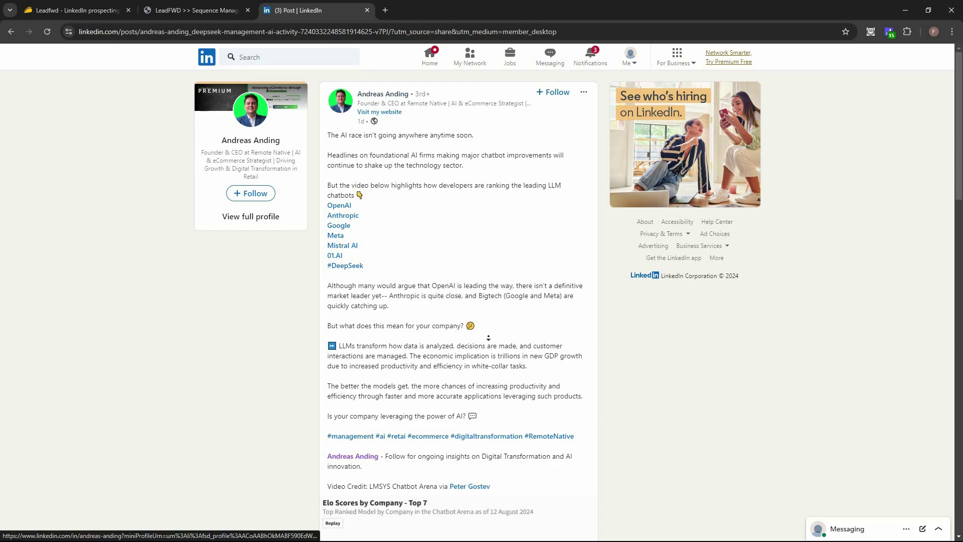
# Look through the LinkedIn post's comments, and view the profiles and posts the Leadfwd extension collected from the page
pyautogui.scroll(-14, 488, 337)
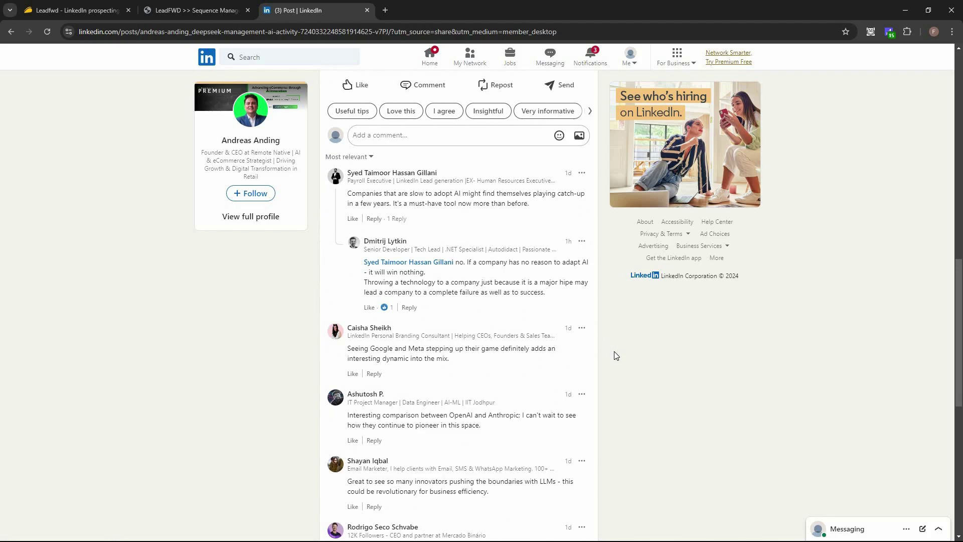
pyautogui.scroll(14, 637, 365)
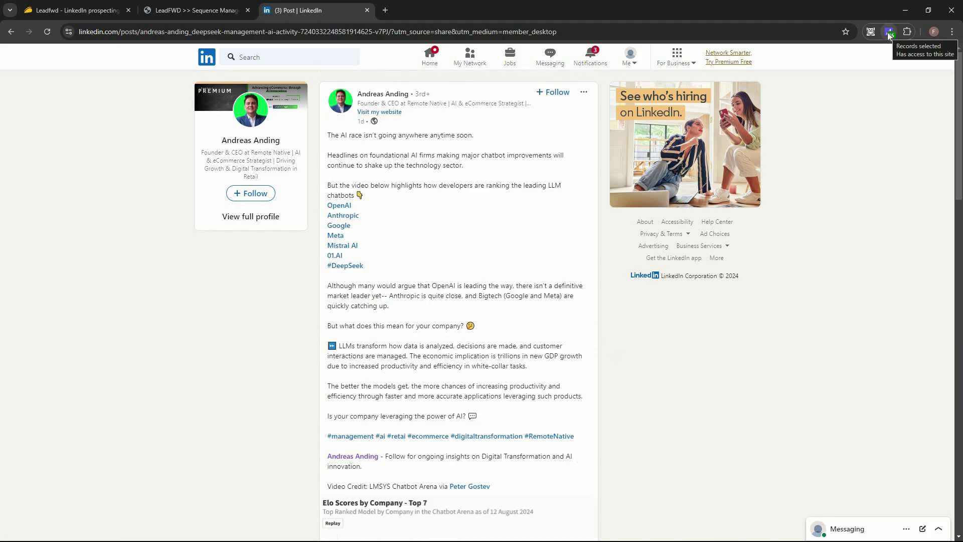
pyautogui.click(888, 32)
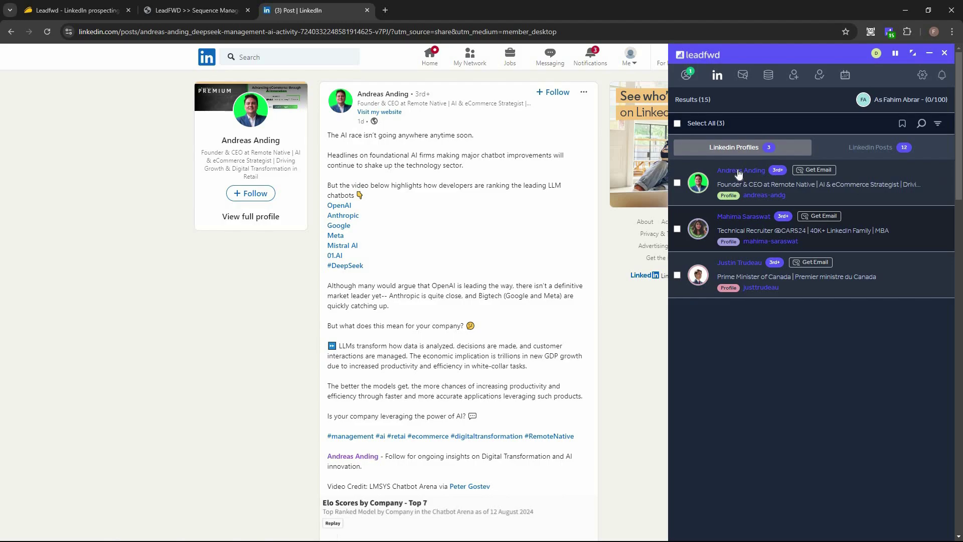
pyautogui.click(817, 173)
pyautogui.click(884, 151)
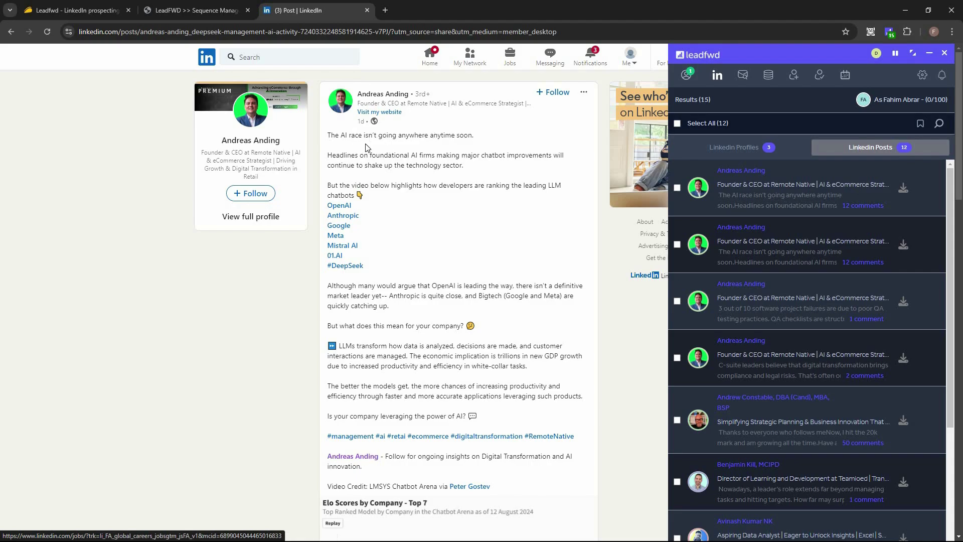
# Export the first listed LinkedIn post's engagement as Comments Only, and look through the commenters' profiles
pyautogui.click(903, 187)
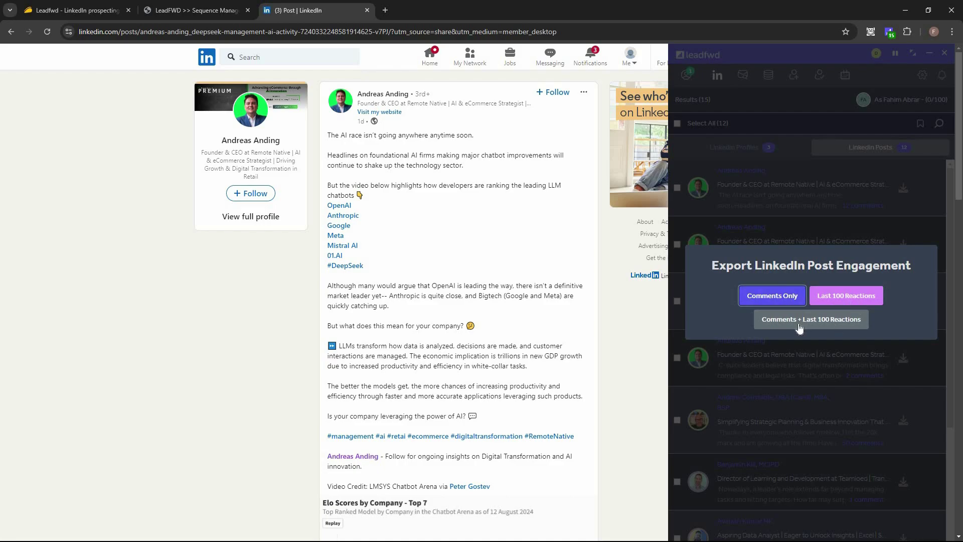
pyautogui.click(767, 297)
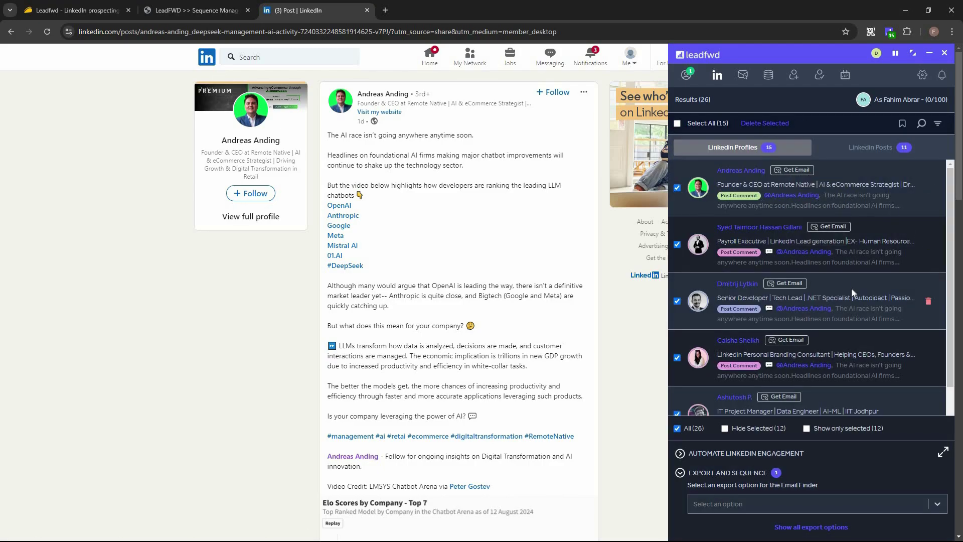
pyautogui.scroll(-4, 842, 346)
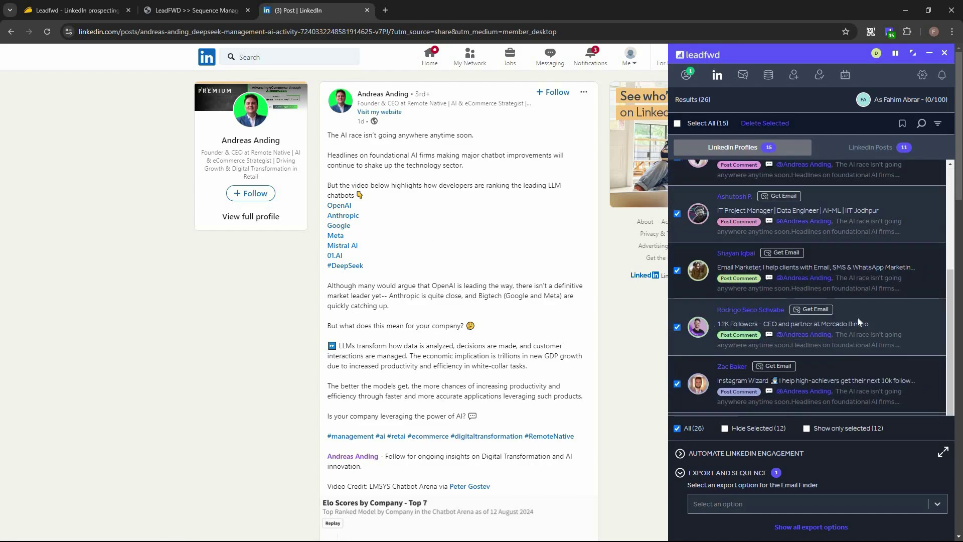
pyautogui.scroll(4, 856, 318)
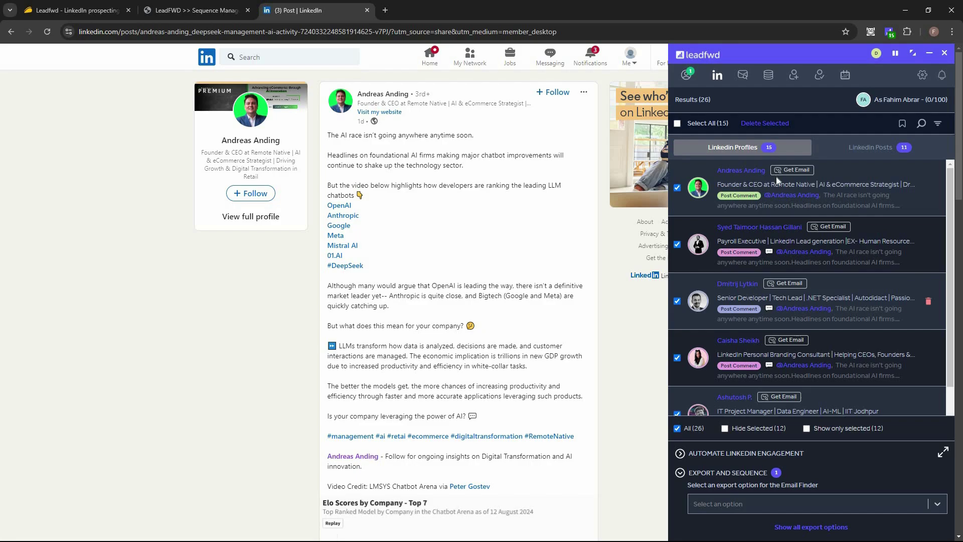
# Select all the LinkedIn profiles in the extension's results and look through the selected list
pyautogui.click(677, 124)
pyautogui.scroll(-2, 780, 374)
pyautogui.scroll(-5, 780, 375)
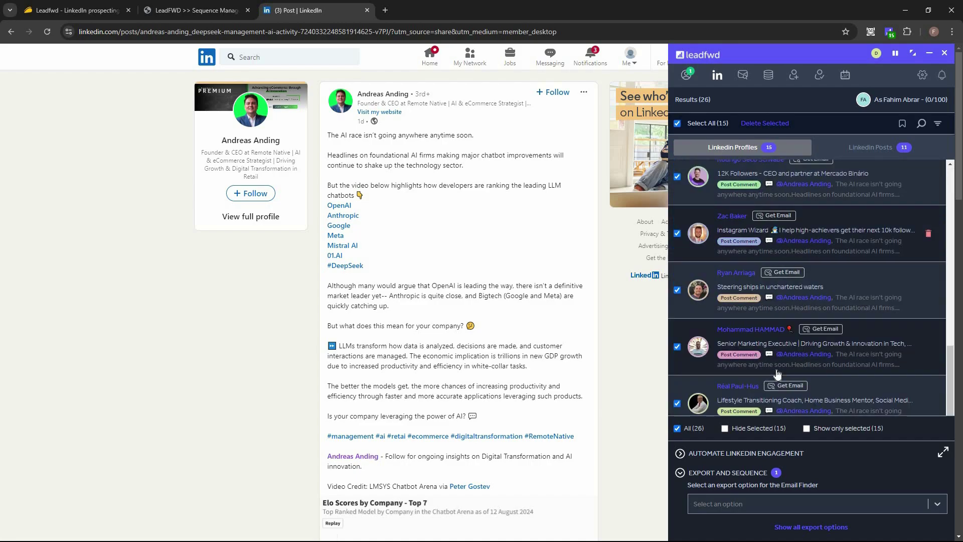
pyautogui.scroll(-1, 780, 376)
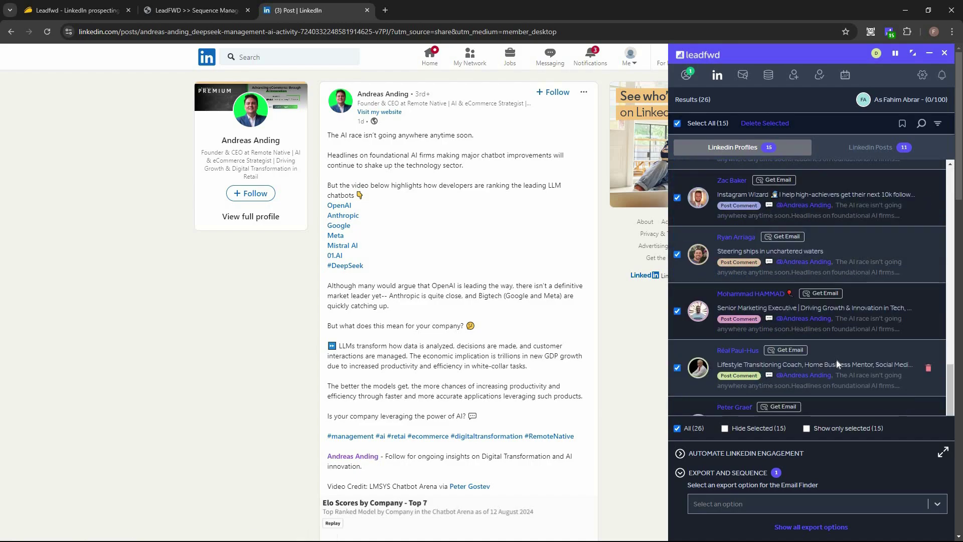
pyautogui.scroll(-3, 838, 357)
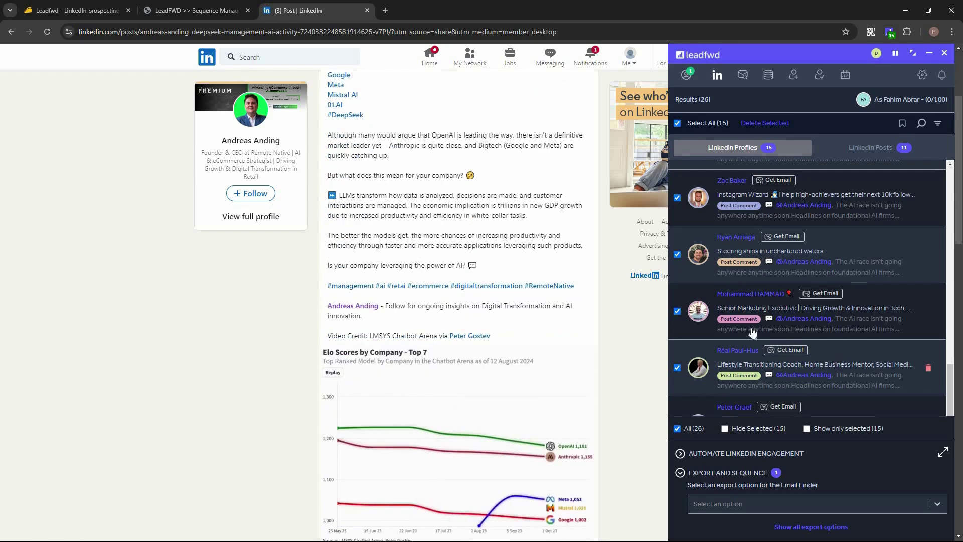
# Set the automated LinkedIn engagement to like the most recent post and follow the profile, with Shuffle Mode enabled in the smart rules
pyautogui.click(680, 454)
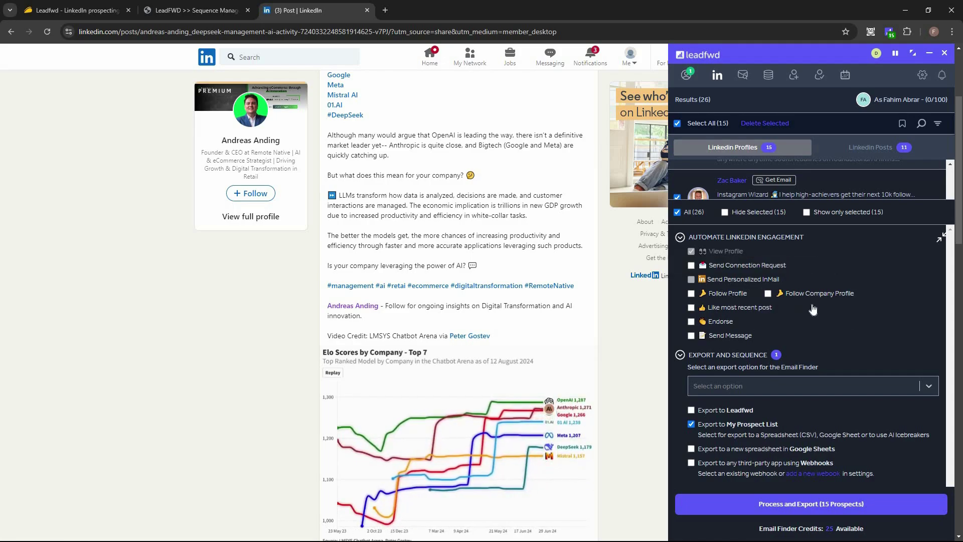
pyautogui.click(691, 307)
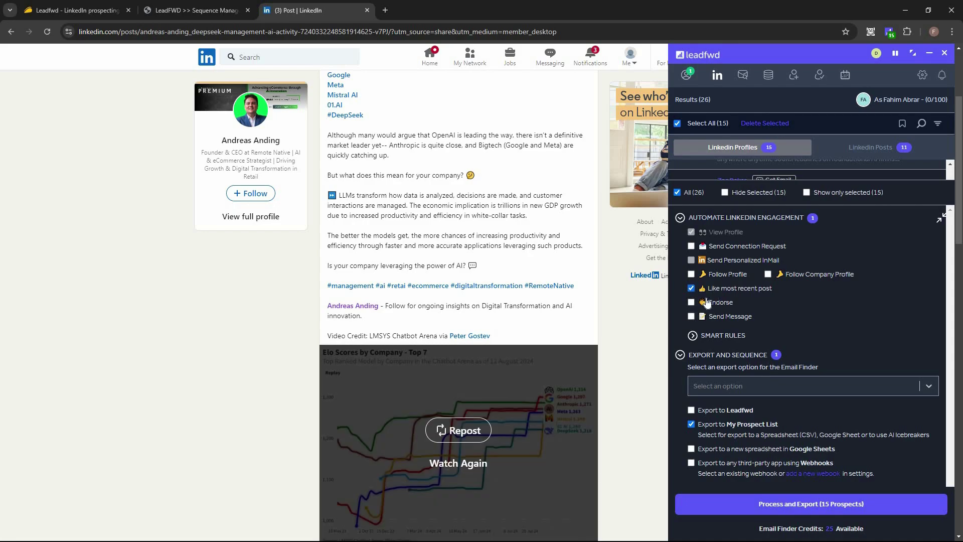
pyautogui.click(692, 274)
pyautogui.click(692, 336)
pyautogui.click(703, 335)
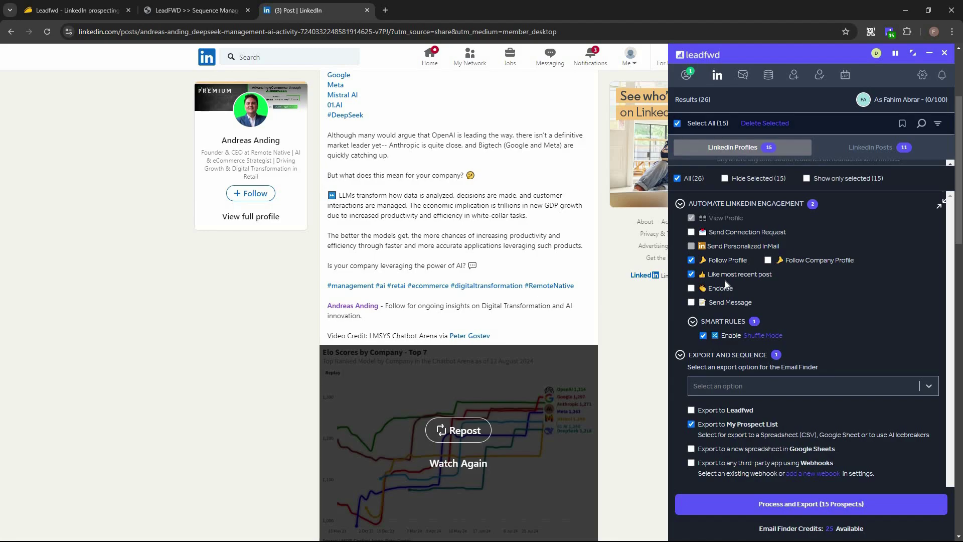
# Set the Email Finder export option to export only prospects with a verified email address
pyautogui.scroll(-2, 763, 351)
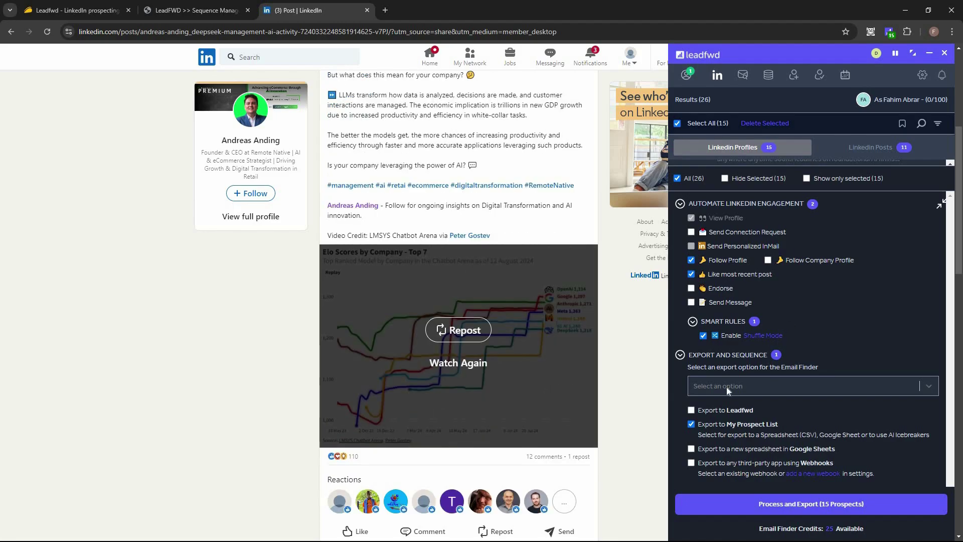
pyautogui.click(725, 386)
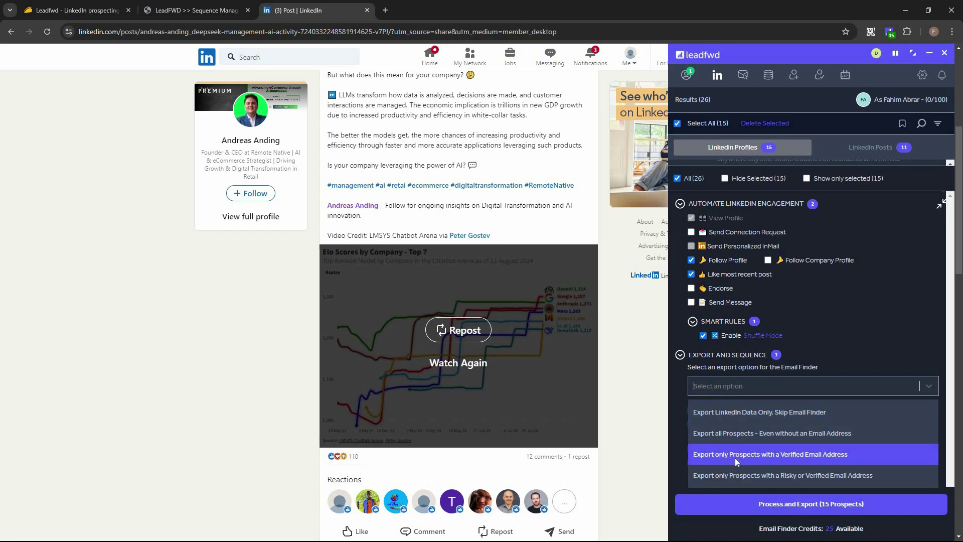
pyautogui.click(782, 462)
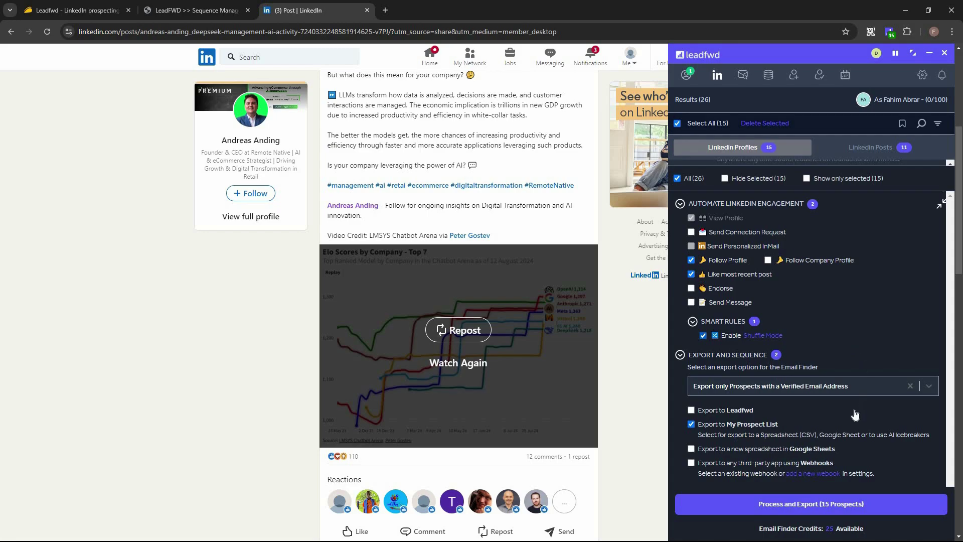
pyautogui.scroll(-1, 693, 412)
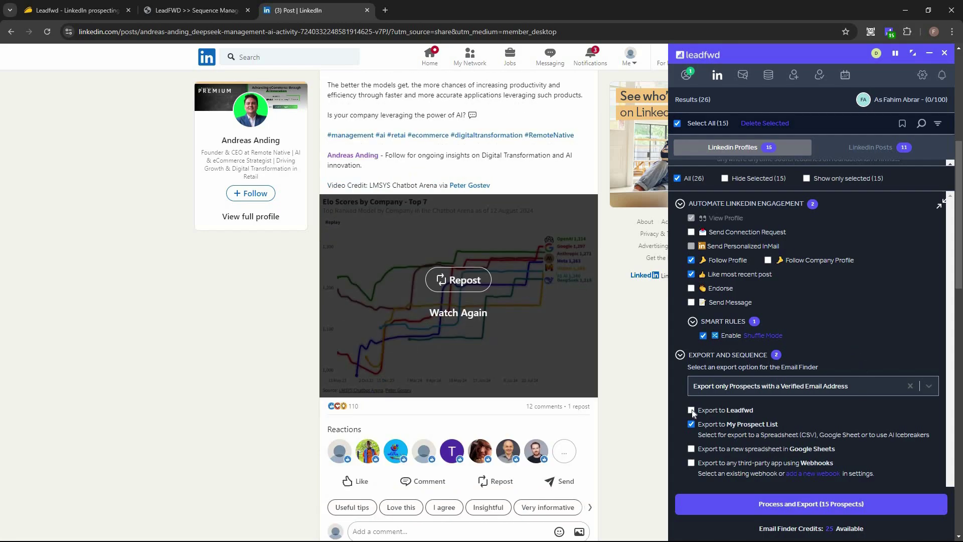
# Enable export to Leadfwd and choose Contacts as the list for the exported prospects
pyautogui.click(691, 410)
pyautogui.click(745, 426)
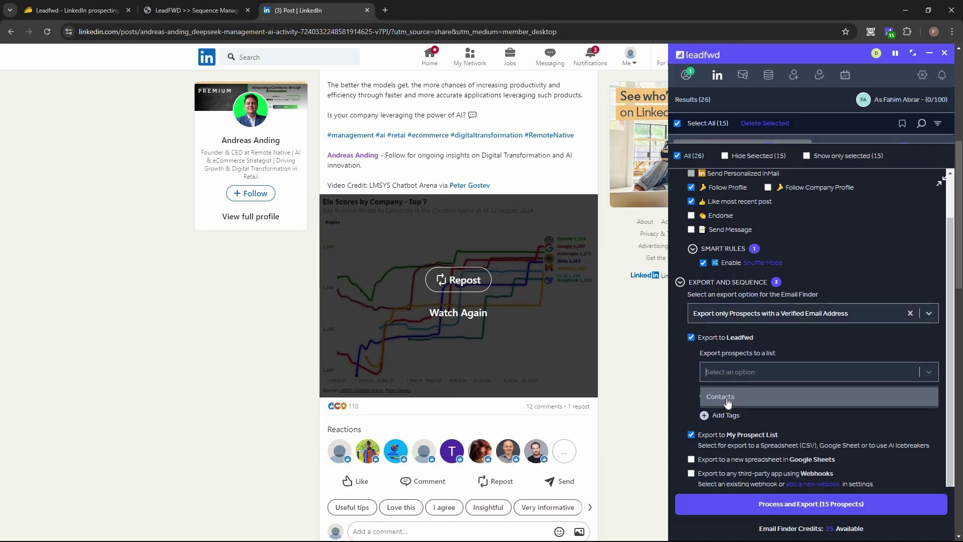
pyautogui.click(728, 401)
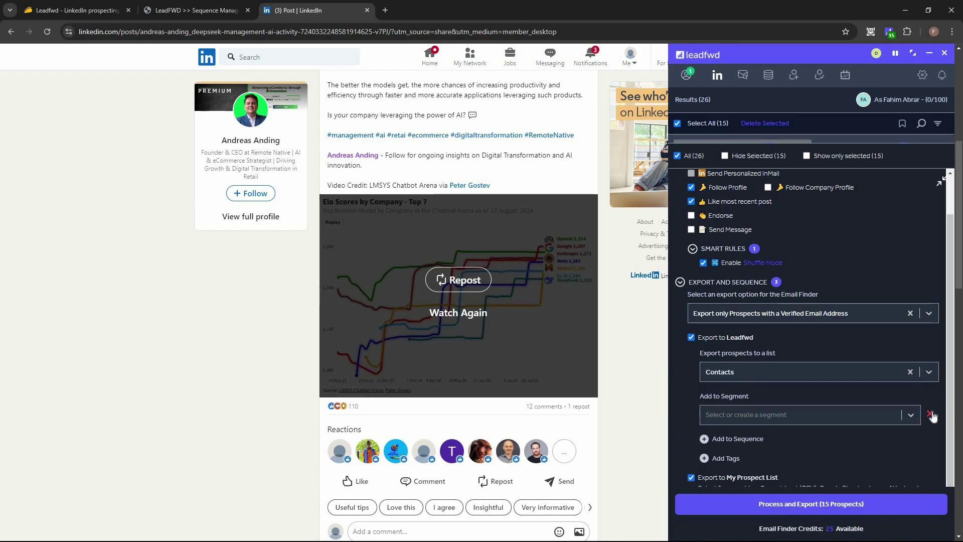
# Examine the segment and sequence enrollment options for the Leadfwd export, remove both fields, and review the other export destinations
pyautogui.click(930, 415)
pyautogui.click(752, 419)
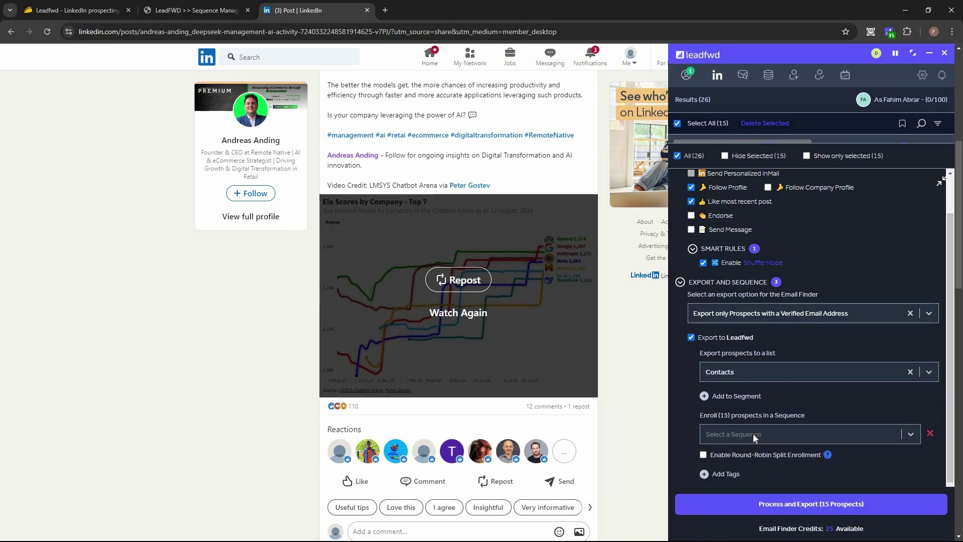
pyautogui.click(753, 432)
pyautogui.click(753, 432)
pyautogui.click(931, 433)
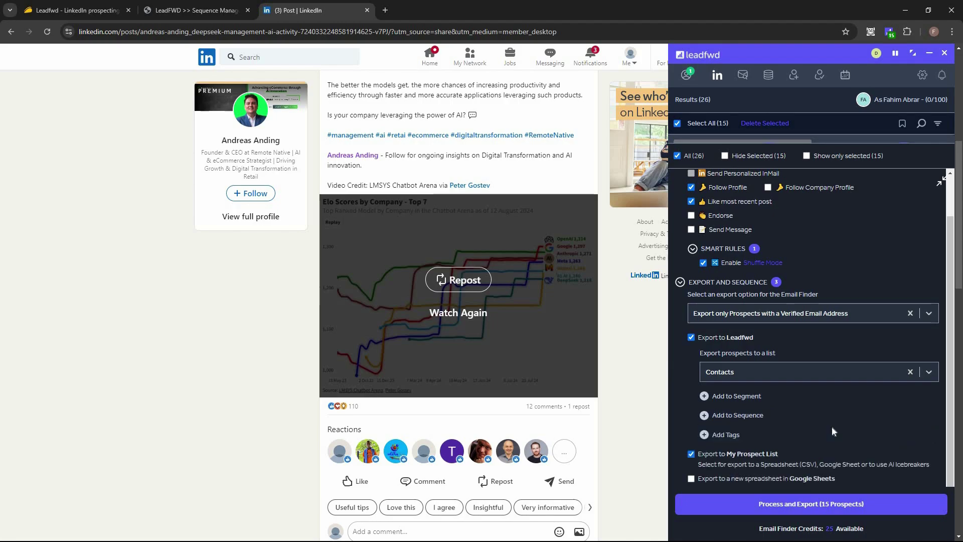
pyautogui.scroll(-1, 832, 425)
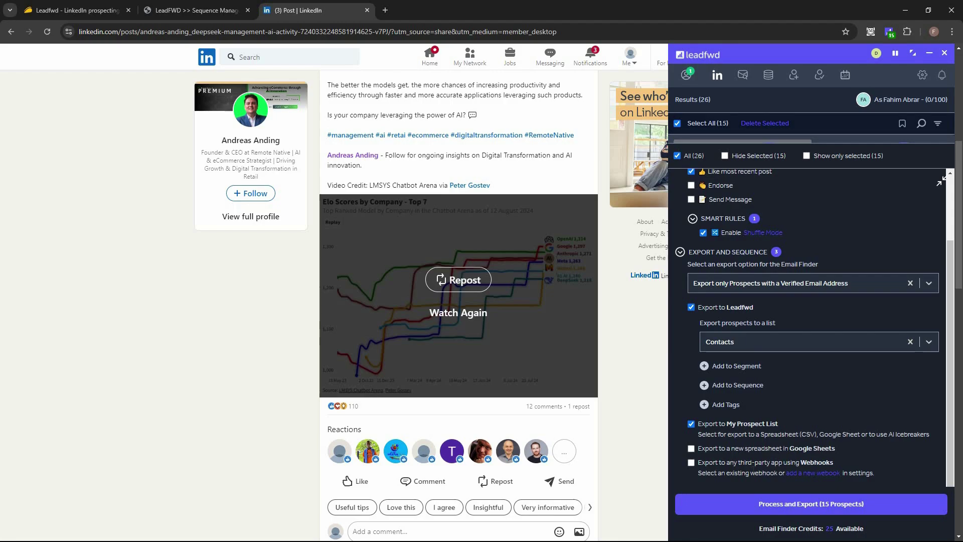
pyautogui.scroll(-2, 853, 456)
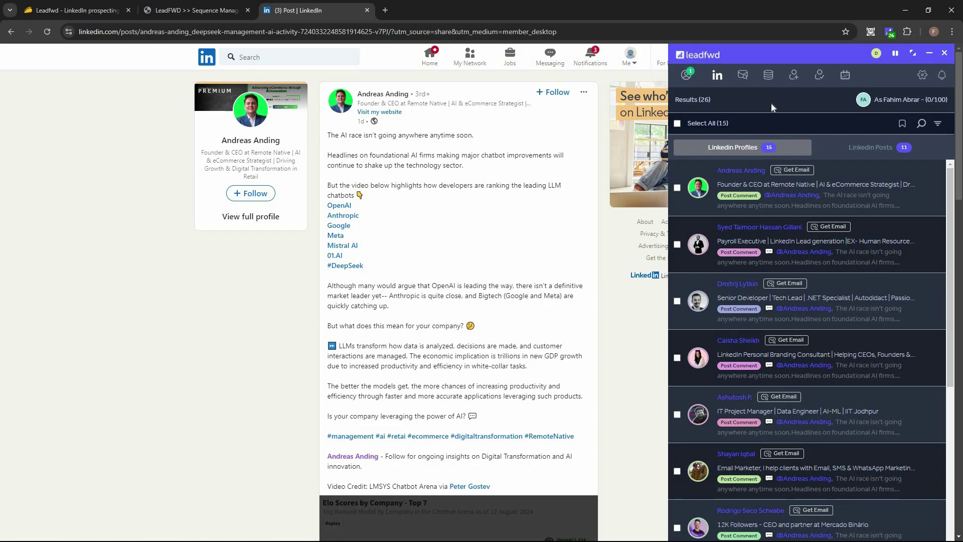
# View the extension's exported LinkedIn results, and look through the collected LinkedIn posts and their engagement export option
pyautogui.click(688, 75)
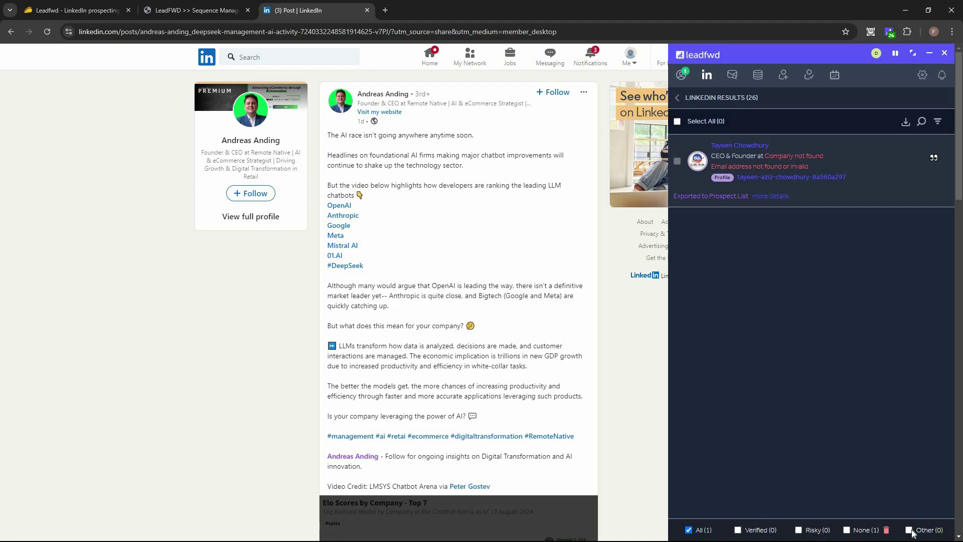
pyautogui.click(706, 75)
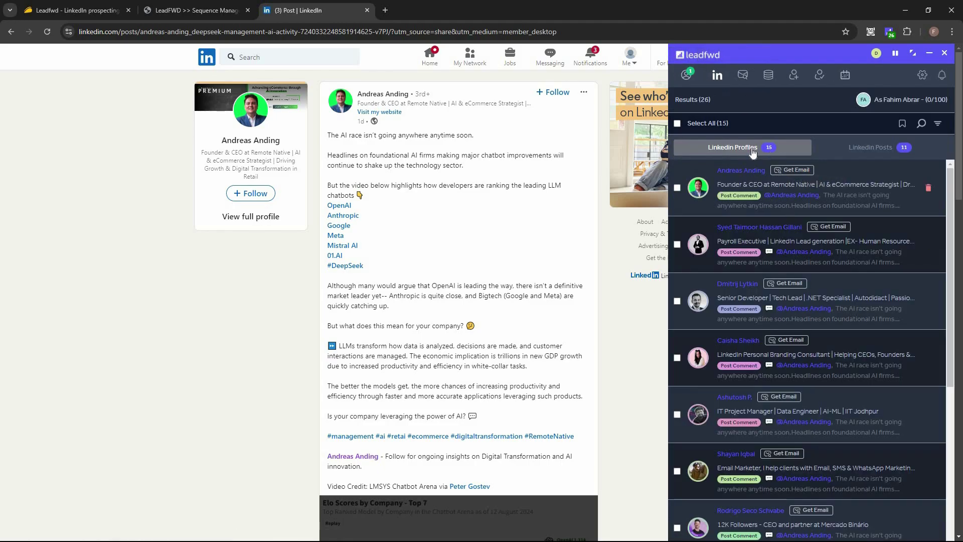
pyautogui.click(873, 148)
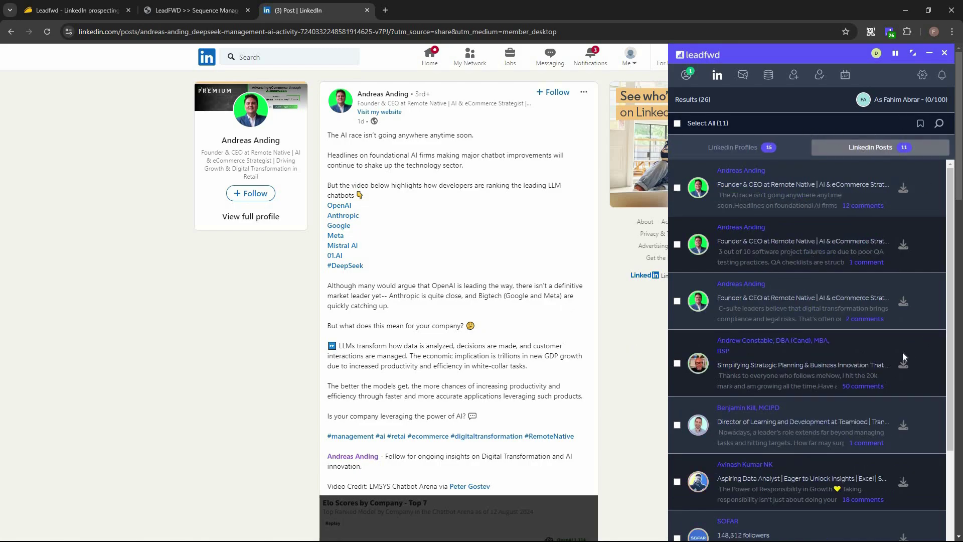
pyautogui.moveTo(899, 368)
# Look through the extension's other sections, from the email finder and contact lists to tasks, integrations and workspaces
pyautogui.click(742, 76)
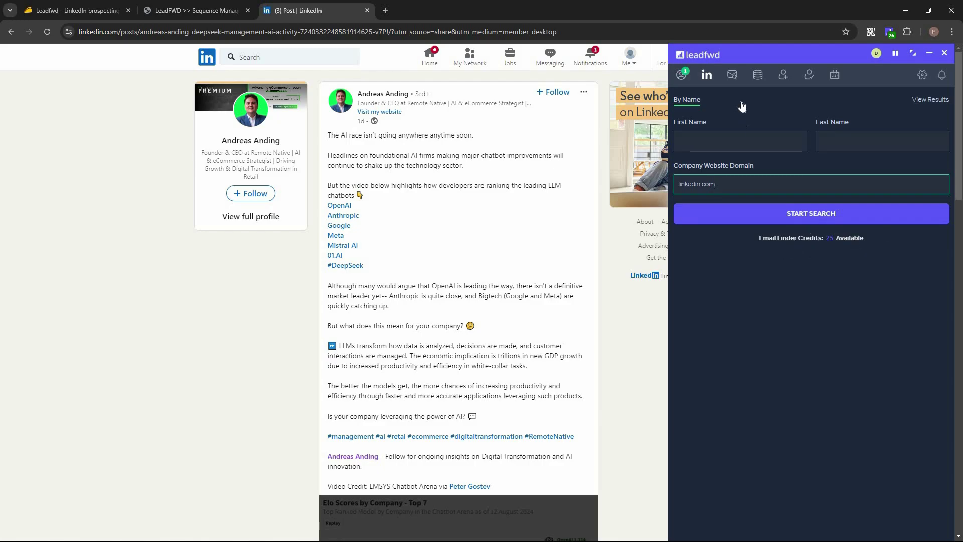
pyautogui.click(756, 75)
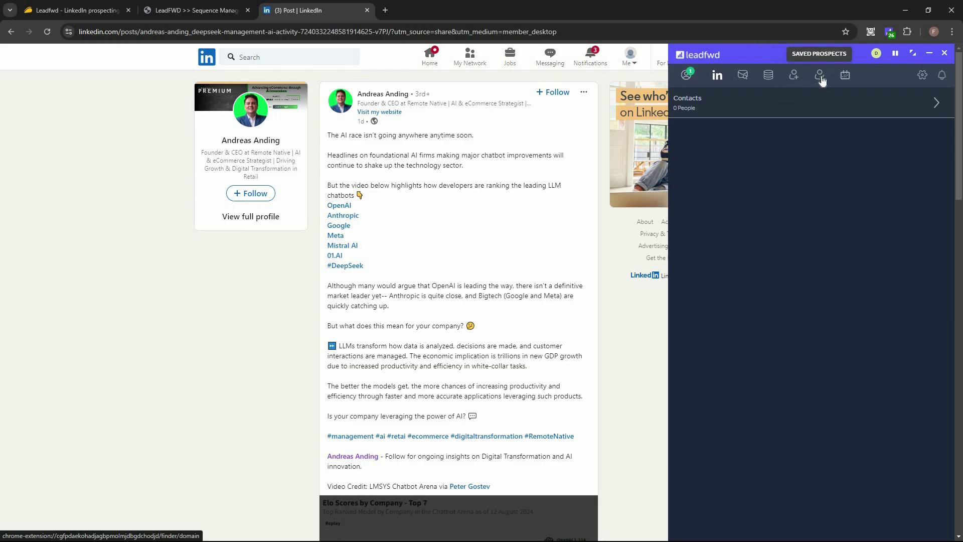
pyautogui.click(845, 75)
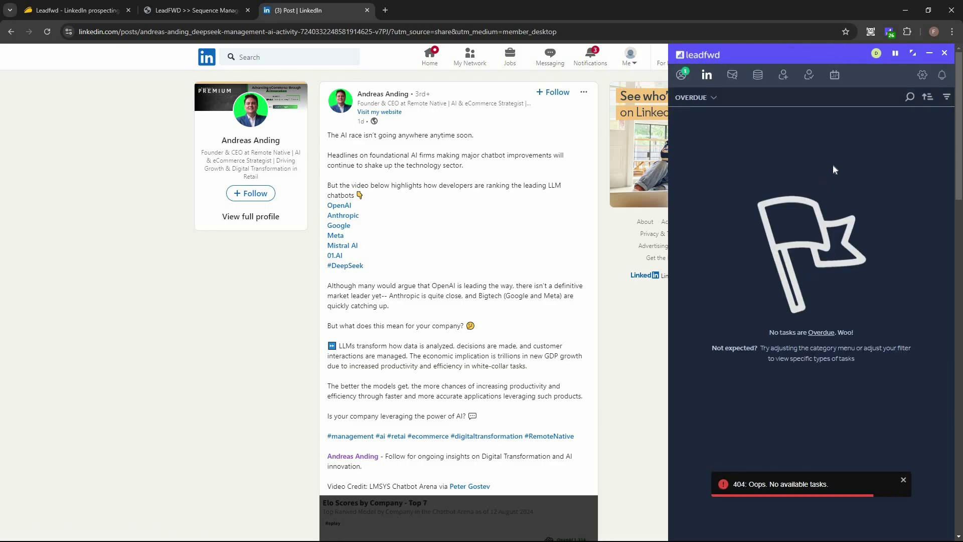
pyautogui.click(922, 76)
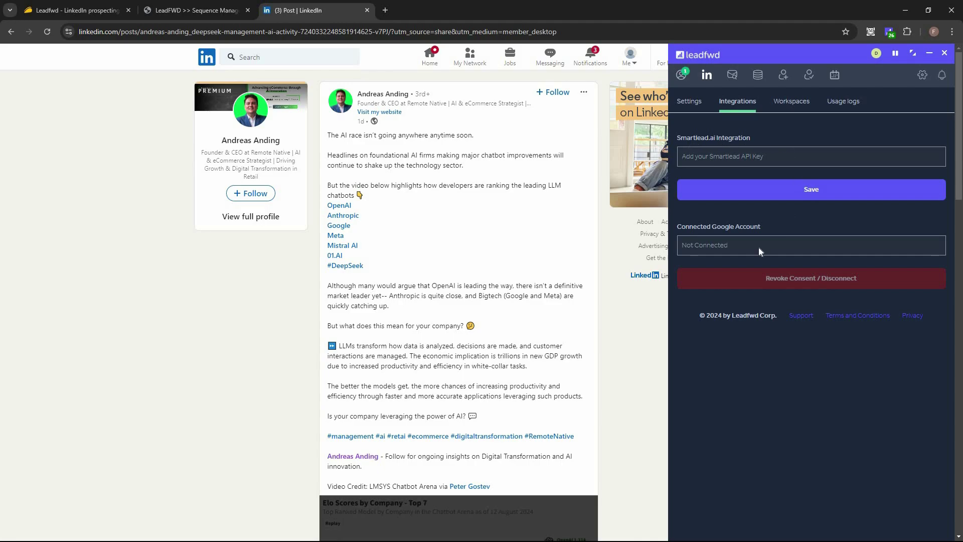
pyautogui.click(791, 103)
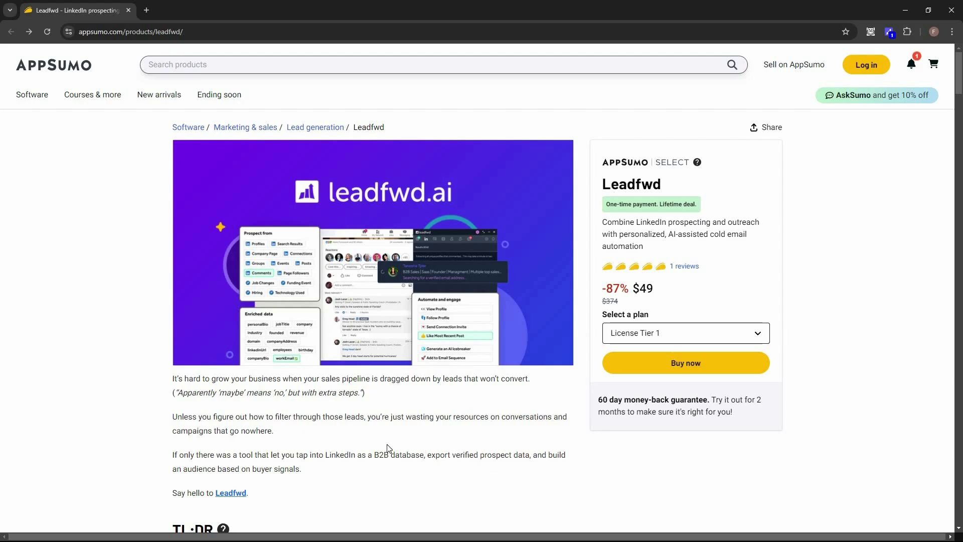
# Review Leadfwd's plans and features on its AppSumo deal page and compare the license tier cards
pyautogui.scroll(-2, 241, 64)
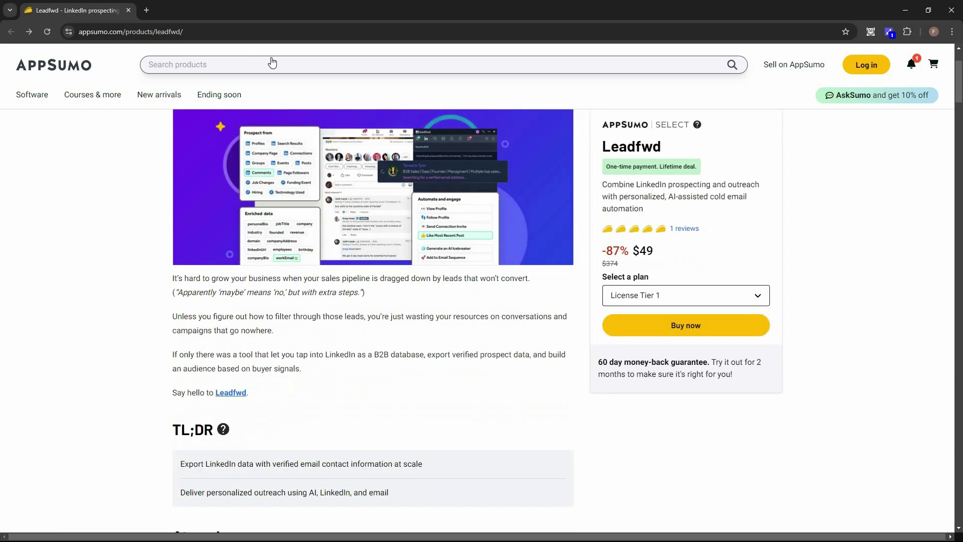
pyautogui.click(425, 384)
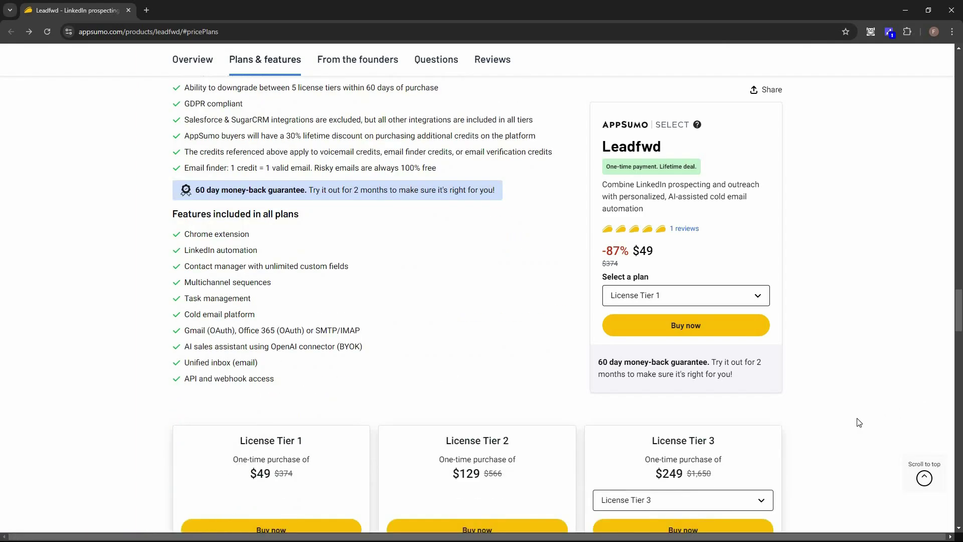
pyautogui.scroll(-3, 856, 430)
pyautogui.scroll(-1, 855, 431)
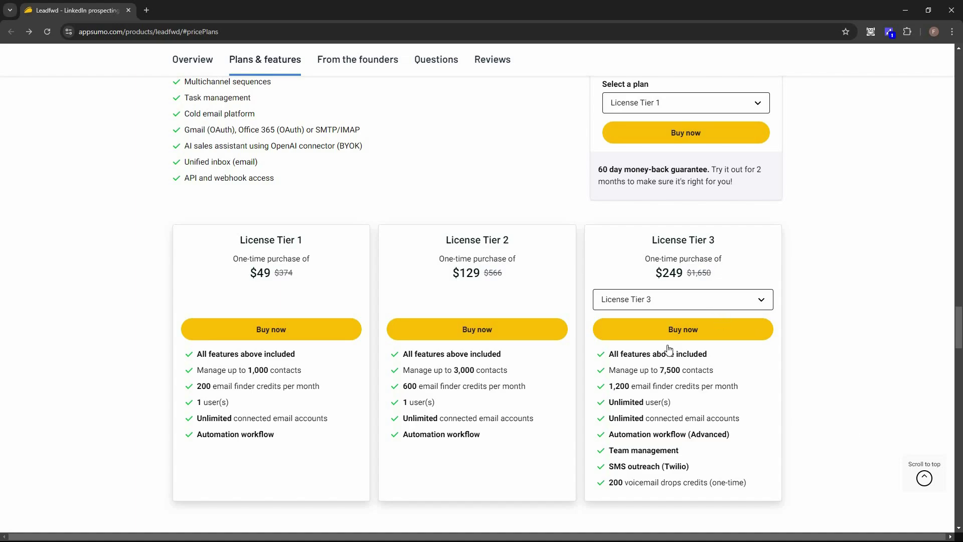
# Show the details of License Tier 4 and License Tier 5 in the third plan card
pyautogui.hotkey('alt', 'Down')
pyautogui.press('Down')
pyautogui.press('Return')
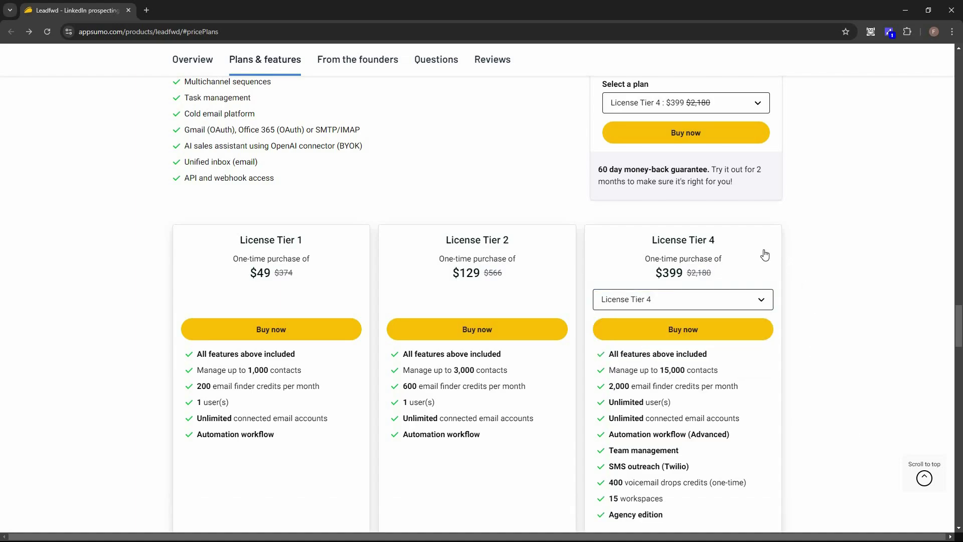
pyautogui.scroll(-1, 768, 284)
pyautogui.hotkey('alt', 'Down')
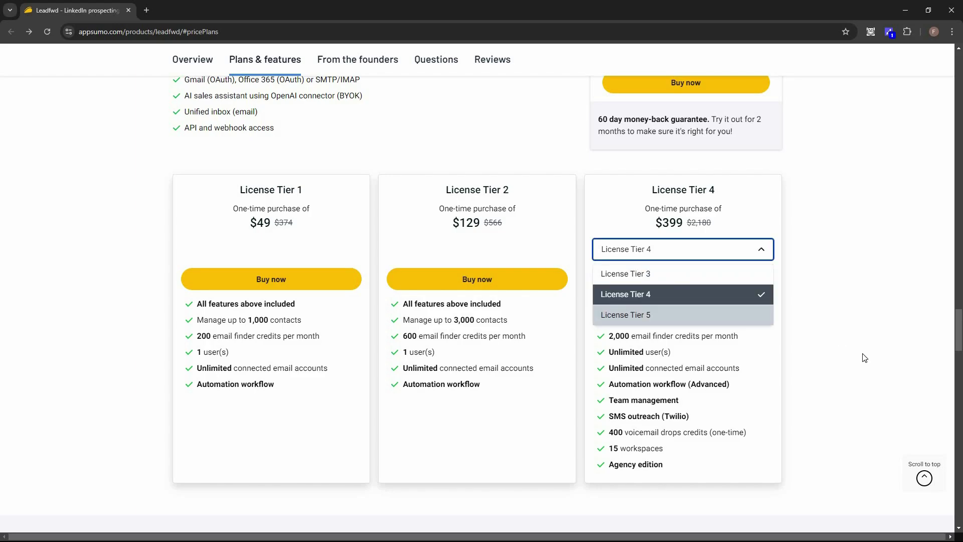
pyautogui.press('Down')
pyautogui.press('Return')
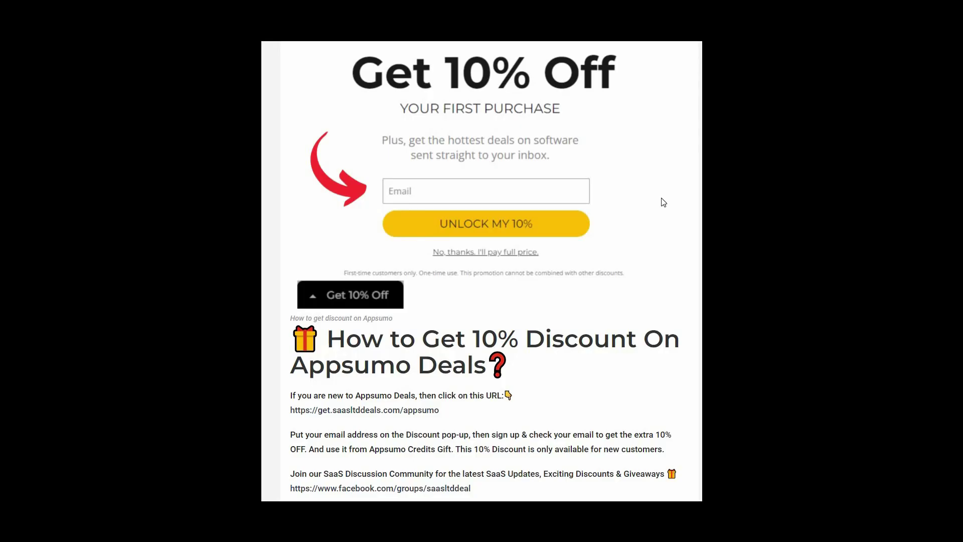